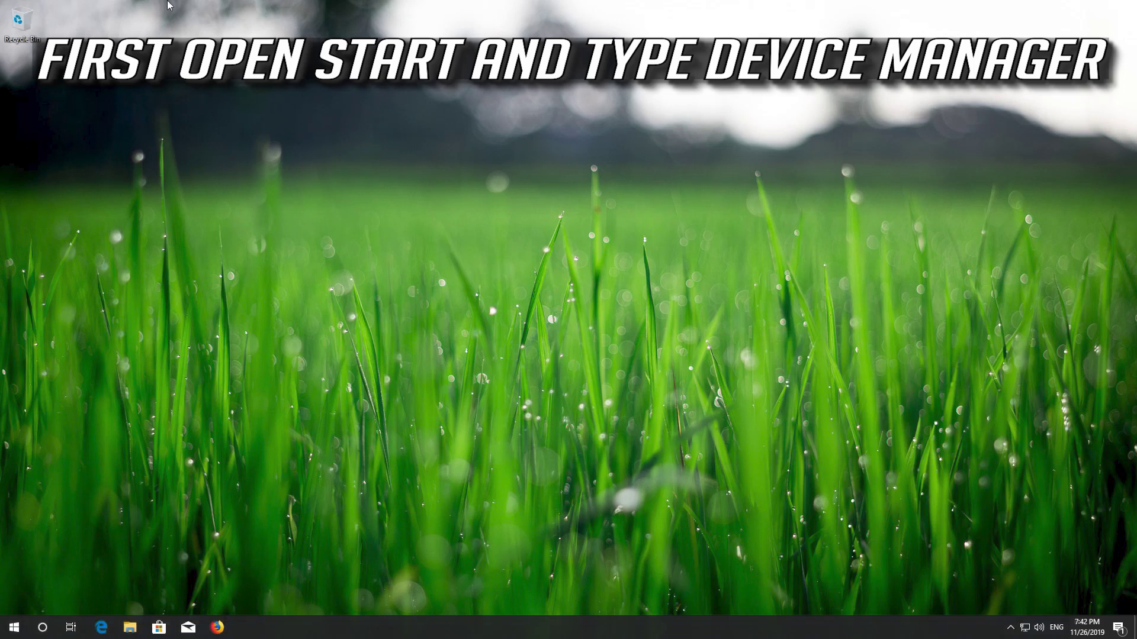
# Step: Open Device Manager and expand the Sound, video and game controllers category
pyautogui.press('super')
pyautogui.write('device manager')
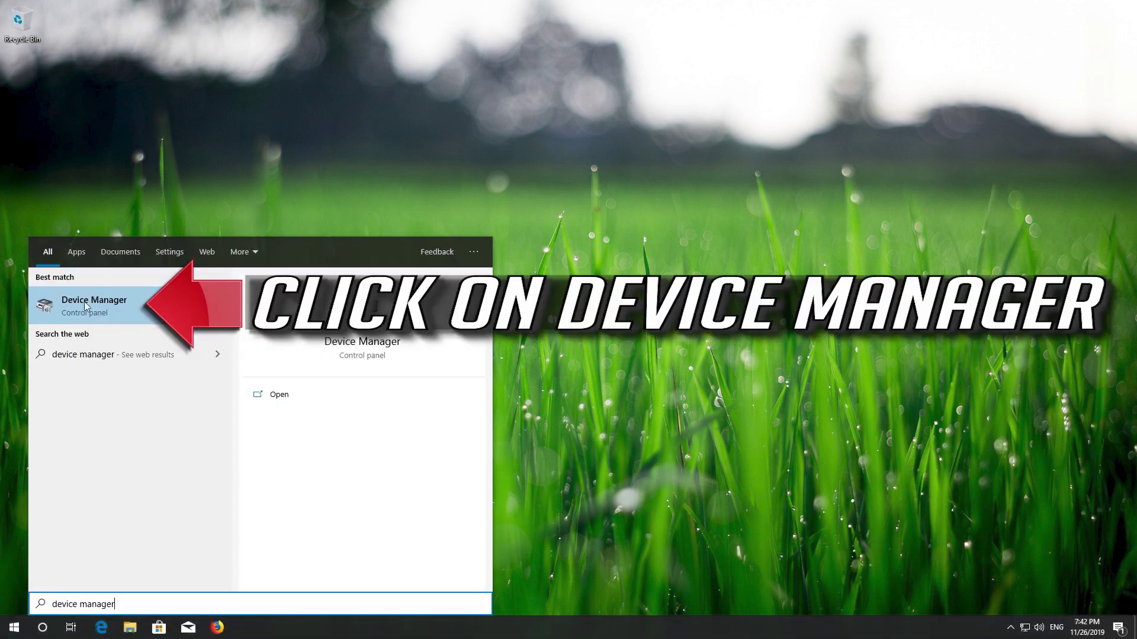
pyautogui.click(116, 305)
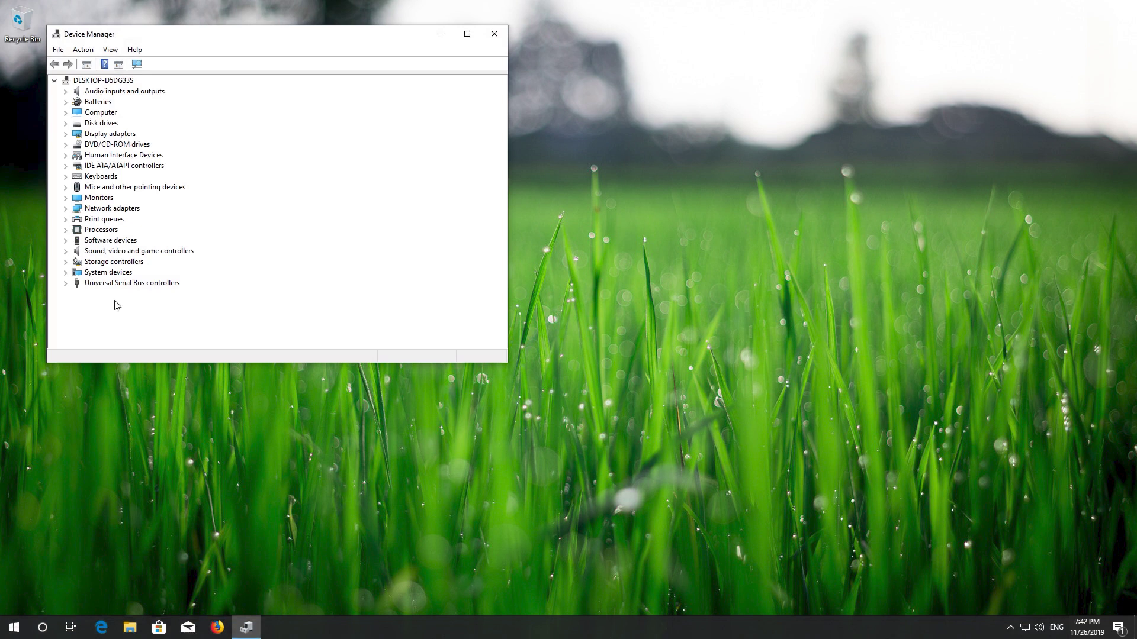
pyautogui.moveTo(246, 43); pyautogui.dragTo(510, 111)
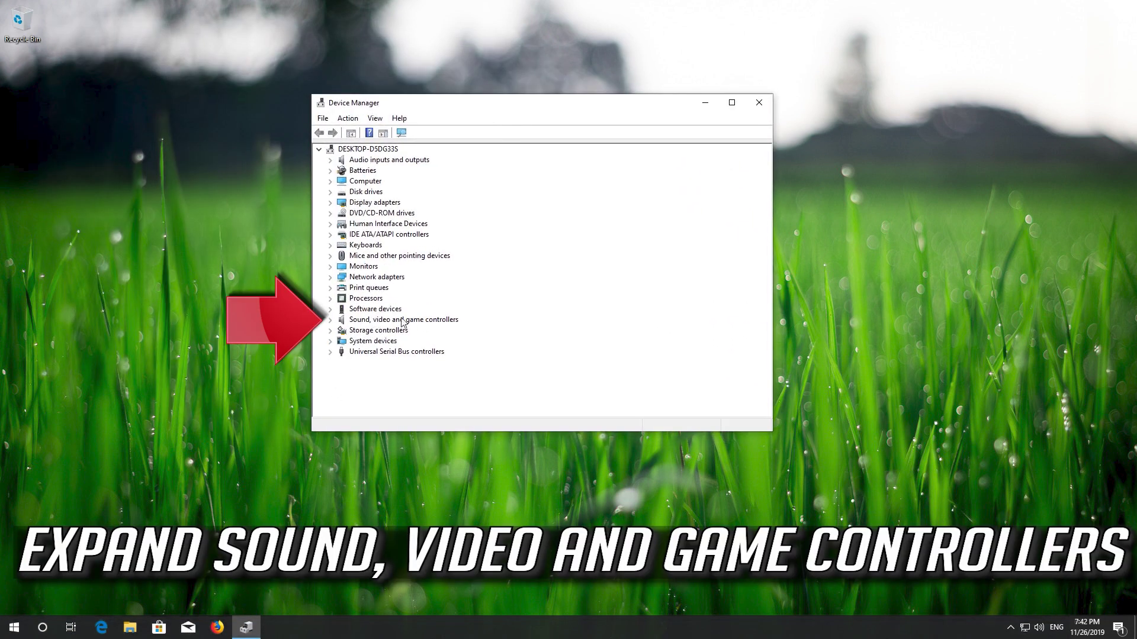
pyautogui.click(330, 320)
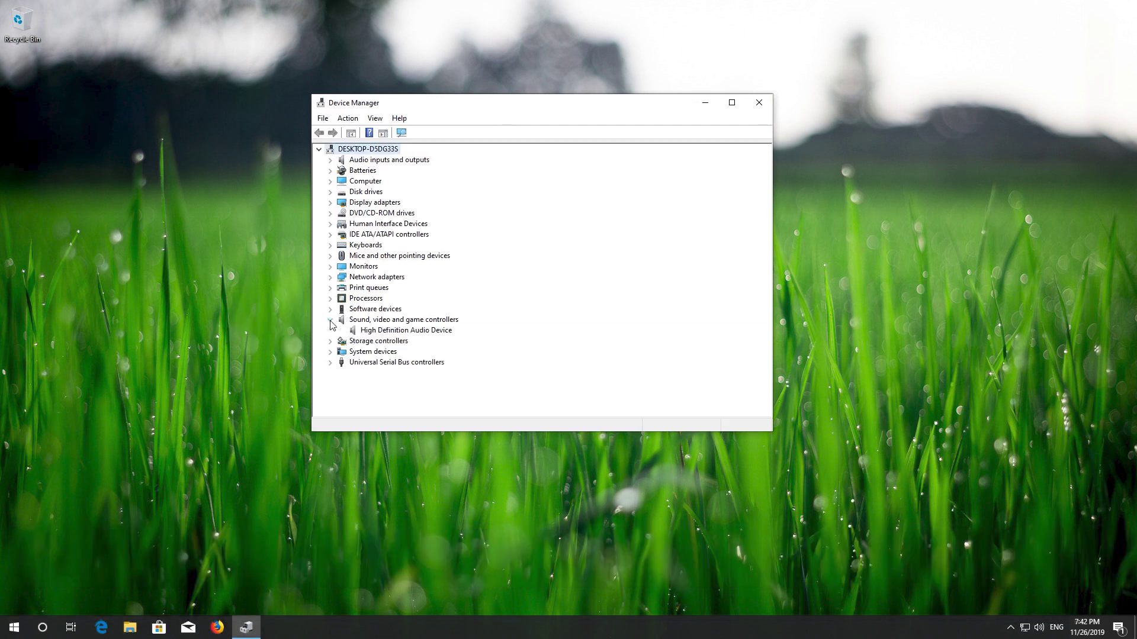
# Step: Search automatically for an updated High Definition Audio Device driver, including on Windows Update
pyautogui.click(354, 332)
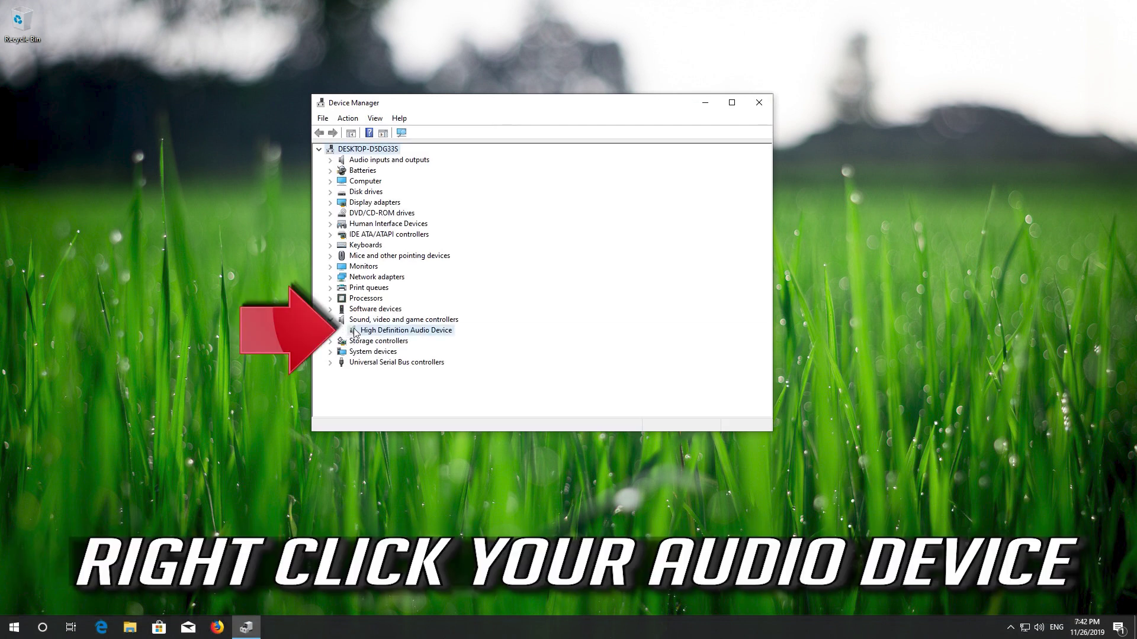
pyautogui.rightClick(407, 333)
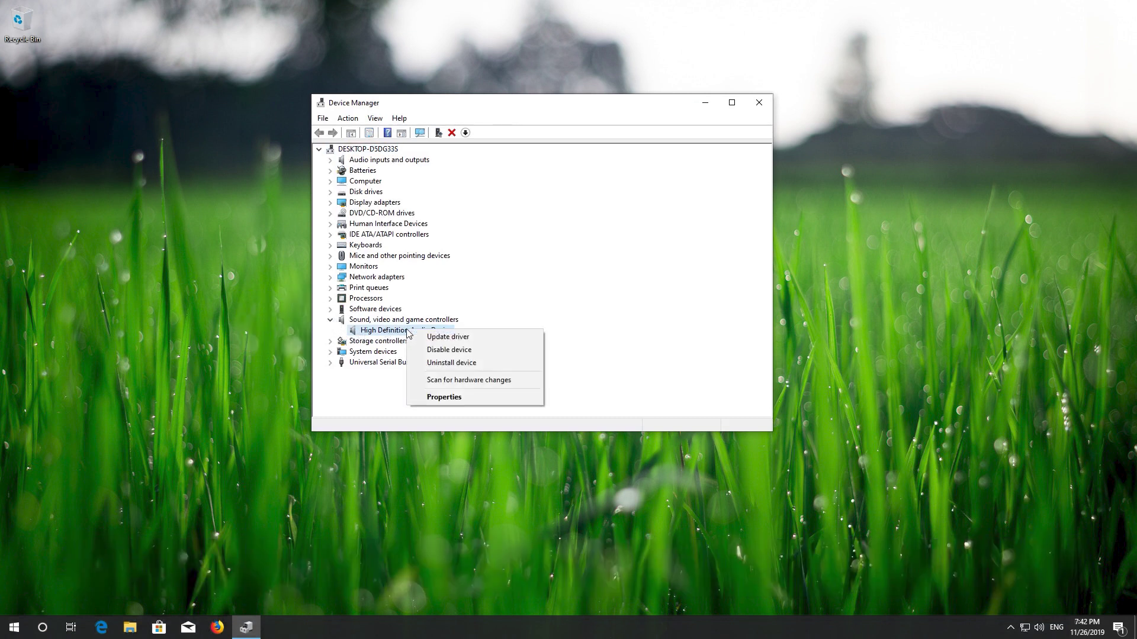
pyautogui.click(465, 337)
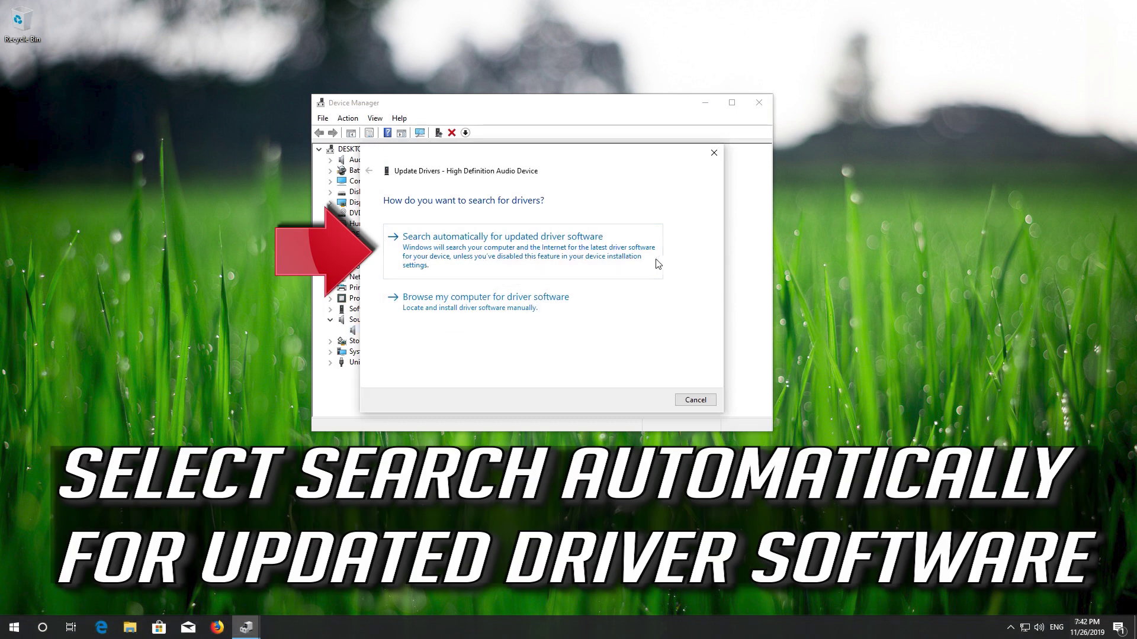
pyautogui.click(519, 257)
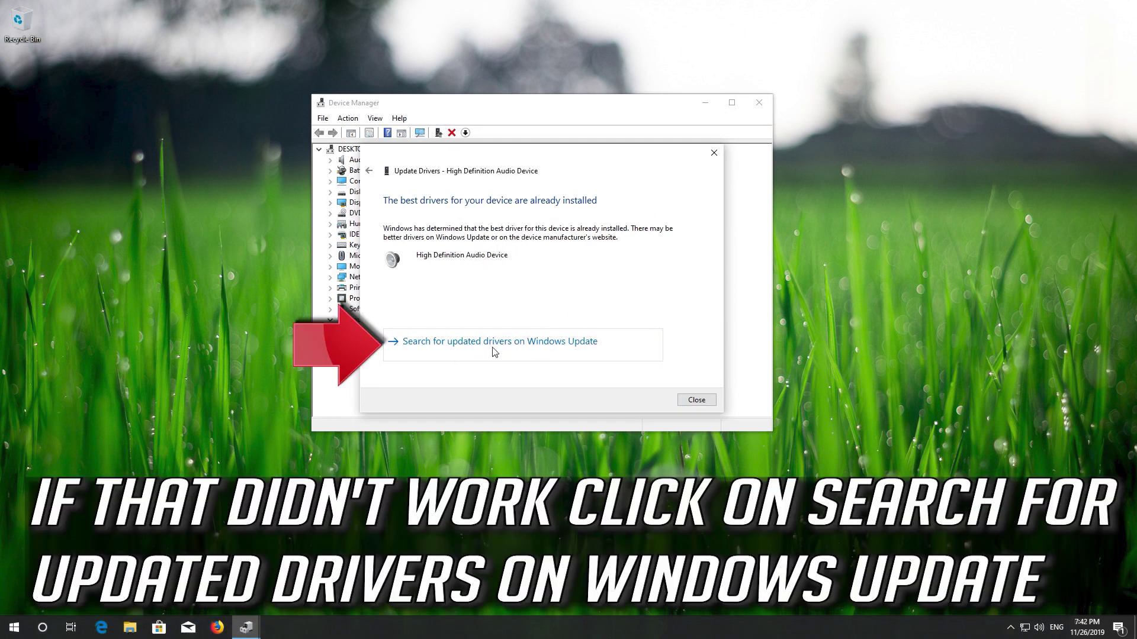
pyautogui.click(493, 348)
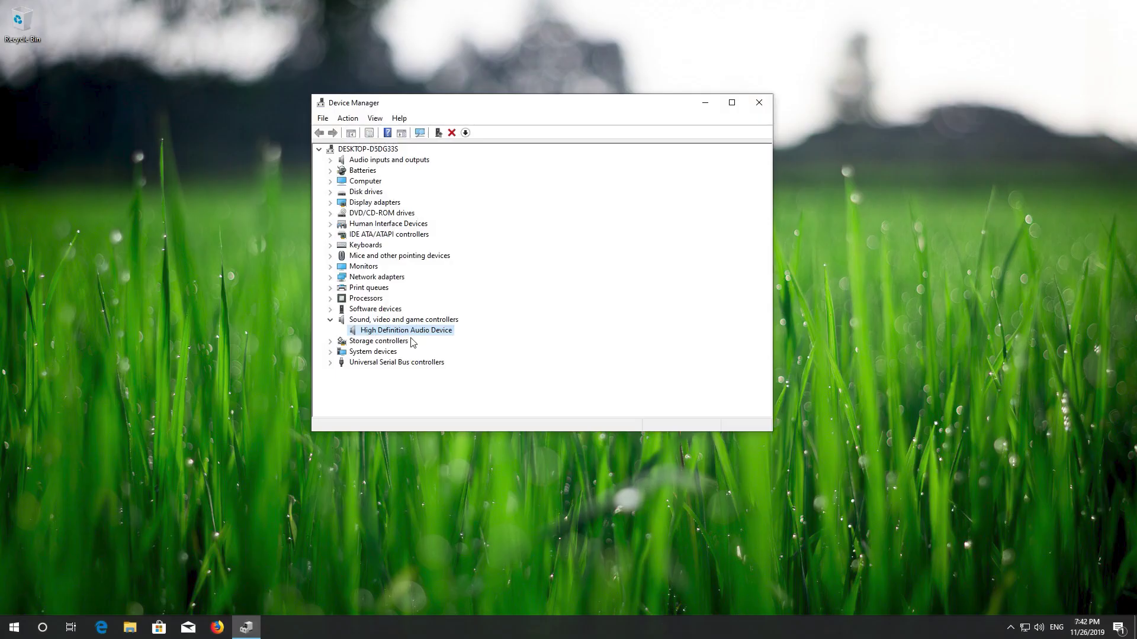
# Step: Install the High Definition Audio Device driver manually from the list of available drivers on the computer, accepting the compatibility warning
pyautogui.rightClick(379, 332)
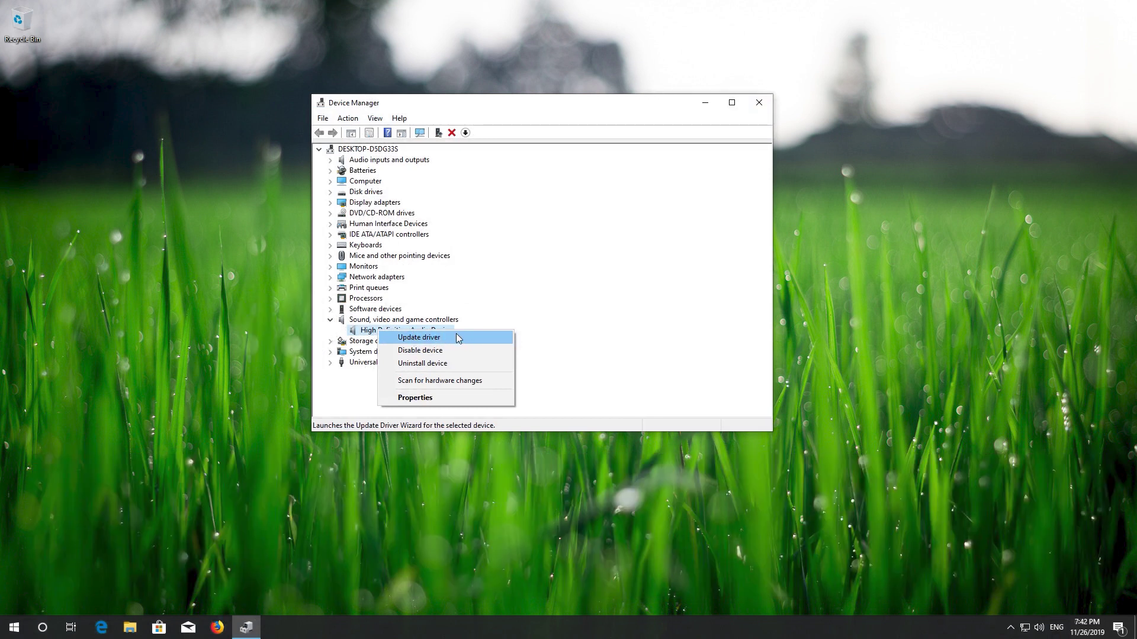
pyautogui.click(456, 336)
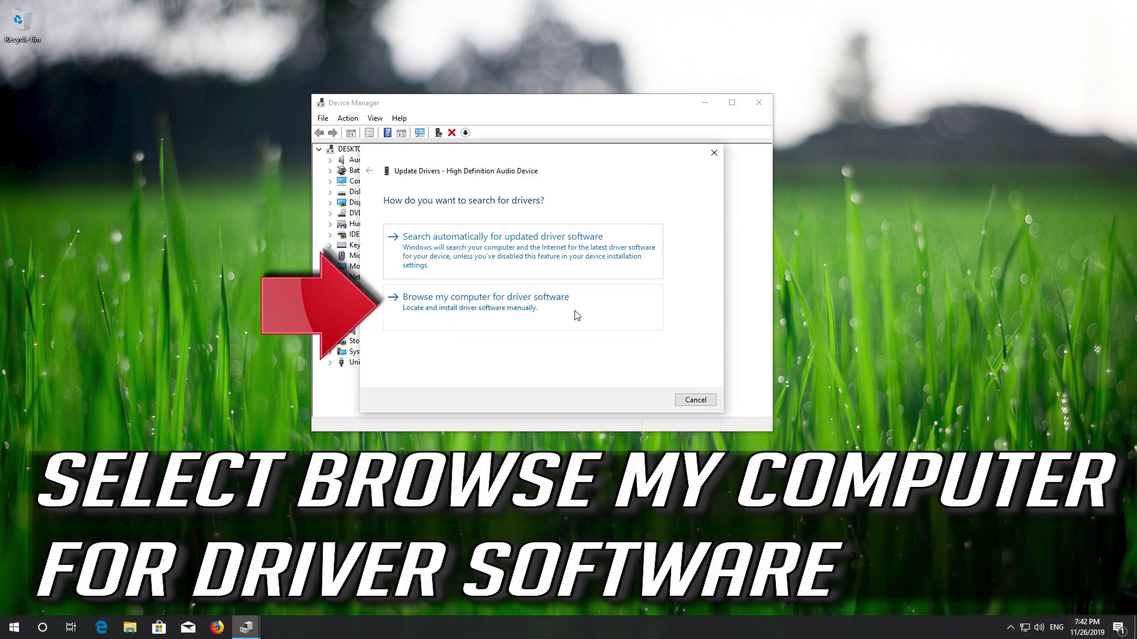
pyautogui.click(531, 304)
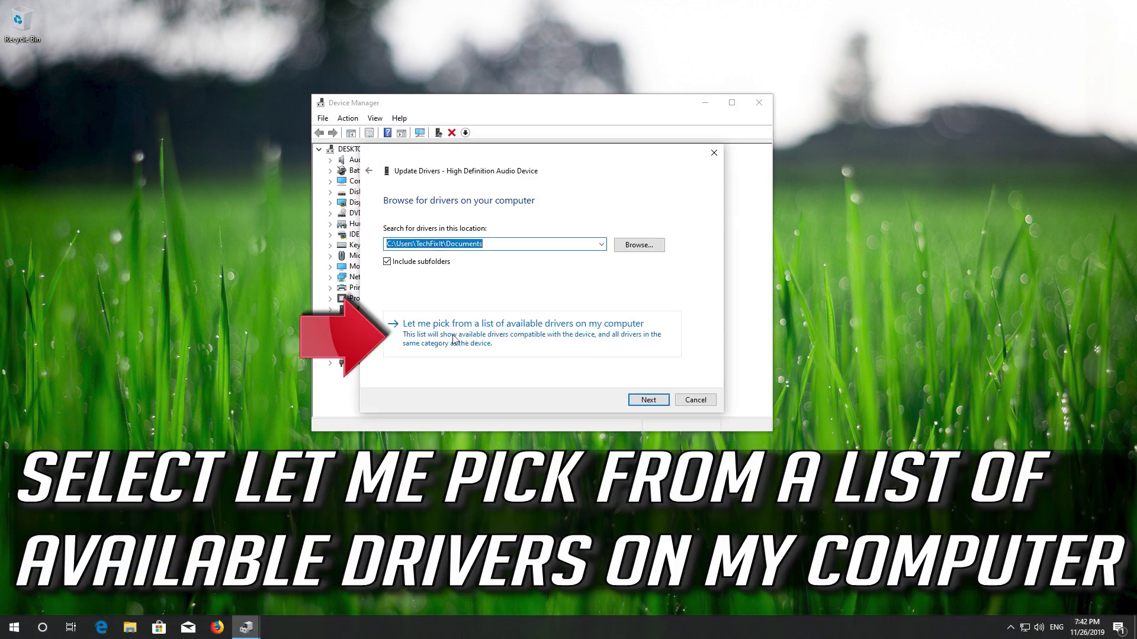
pyautogui.click(623, 338)
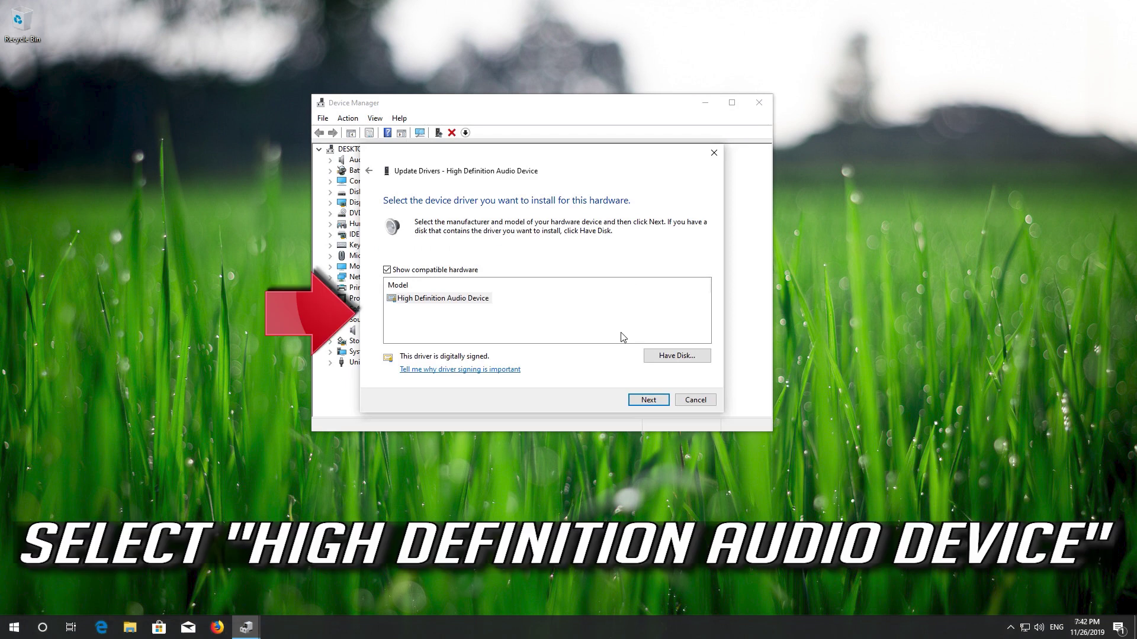
pyautogui.click(404, 301)
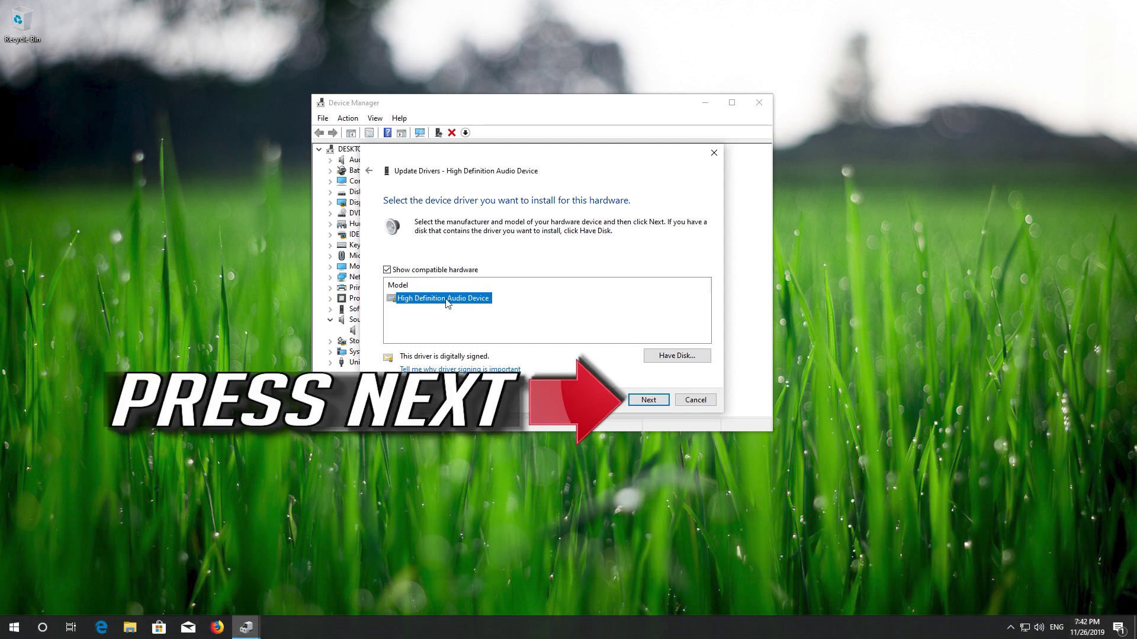
pyautogui.click(646, 400)
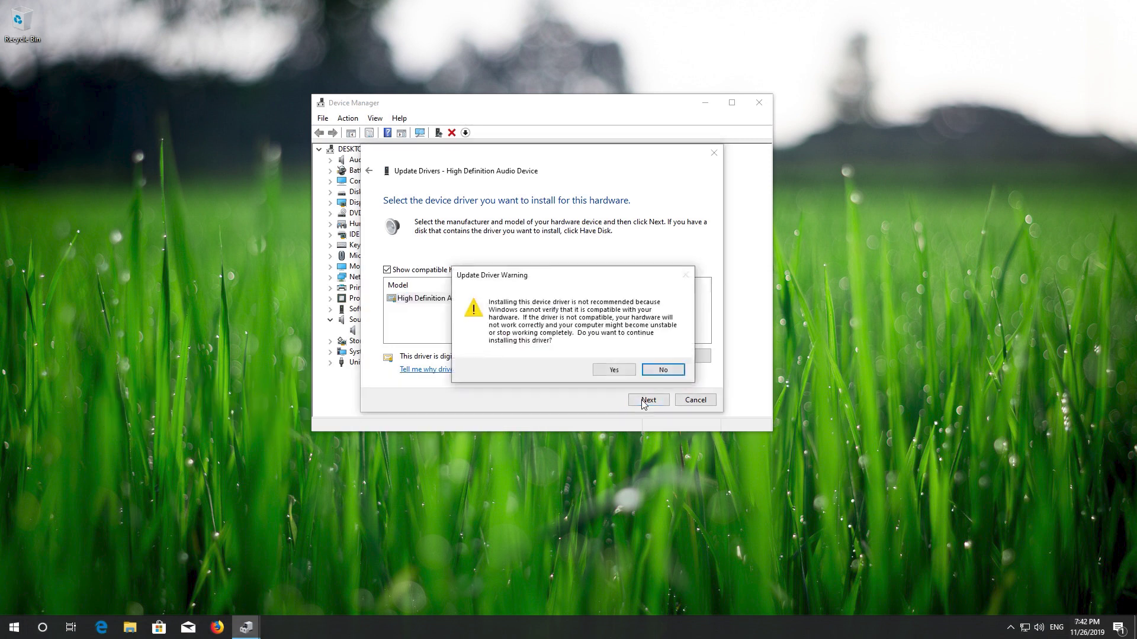
pyautogui.click(614, 369)
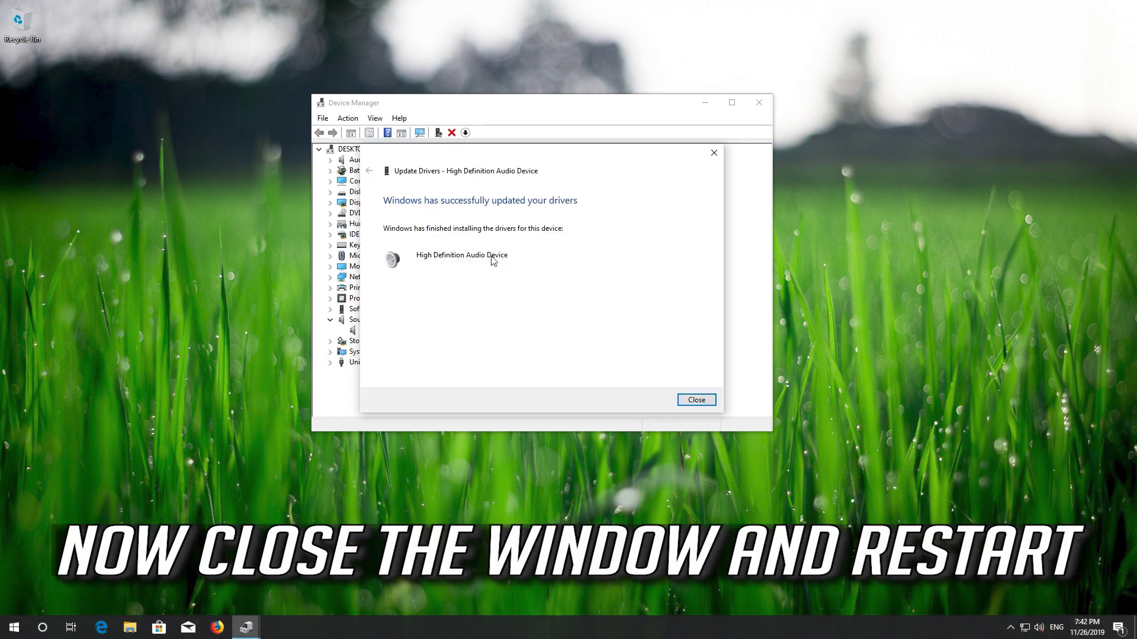
pyautogui.click(682, 401)
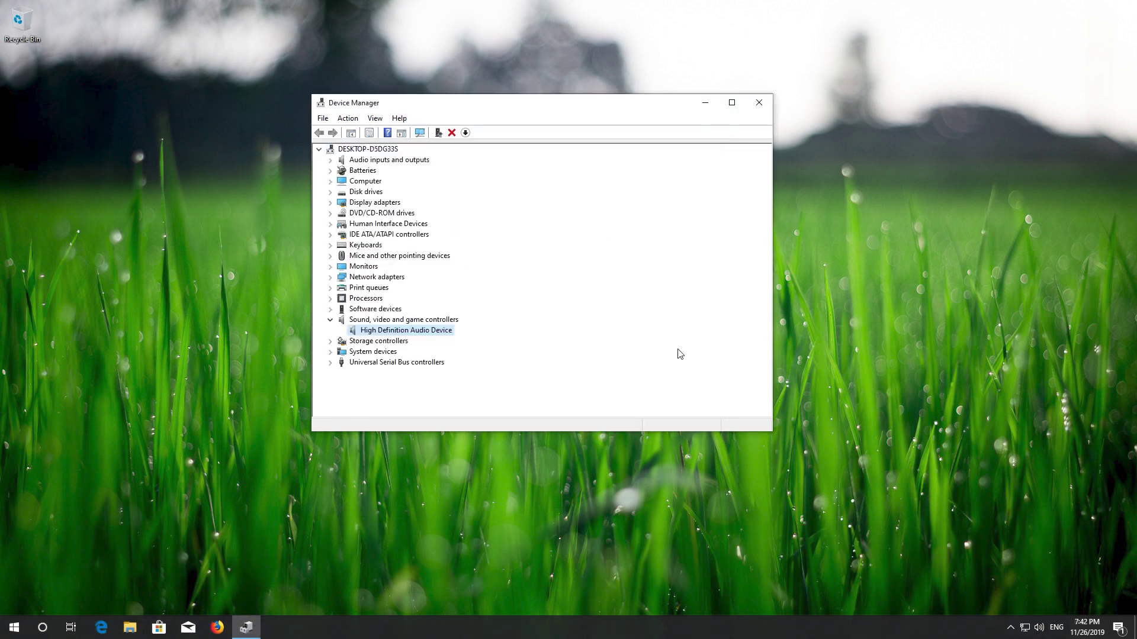
# Step: Close Device Manager and restart the computer
pyautogui.click(758, 103)
pyautogui.click(14, 626)
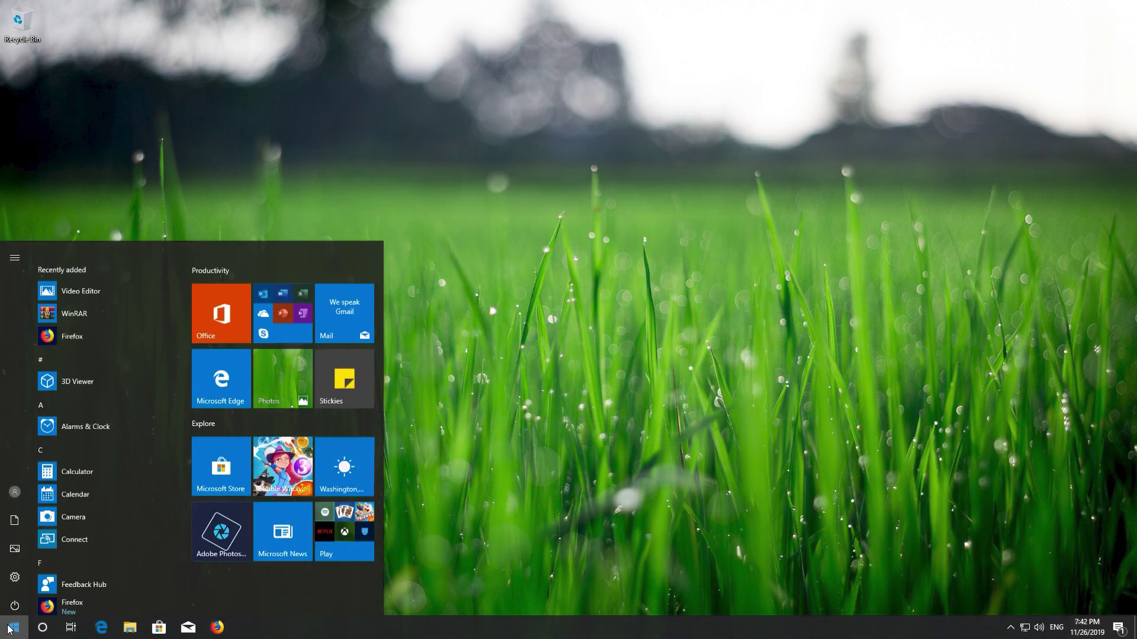
pyautogui.click(9, 602)
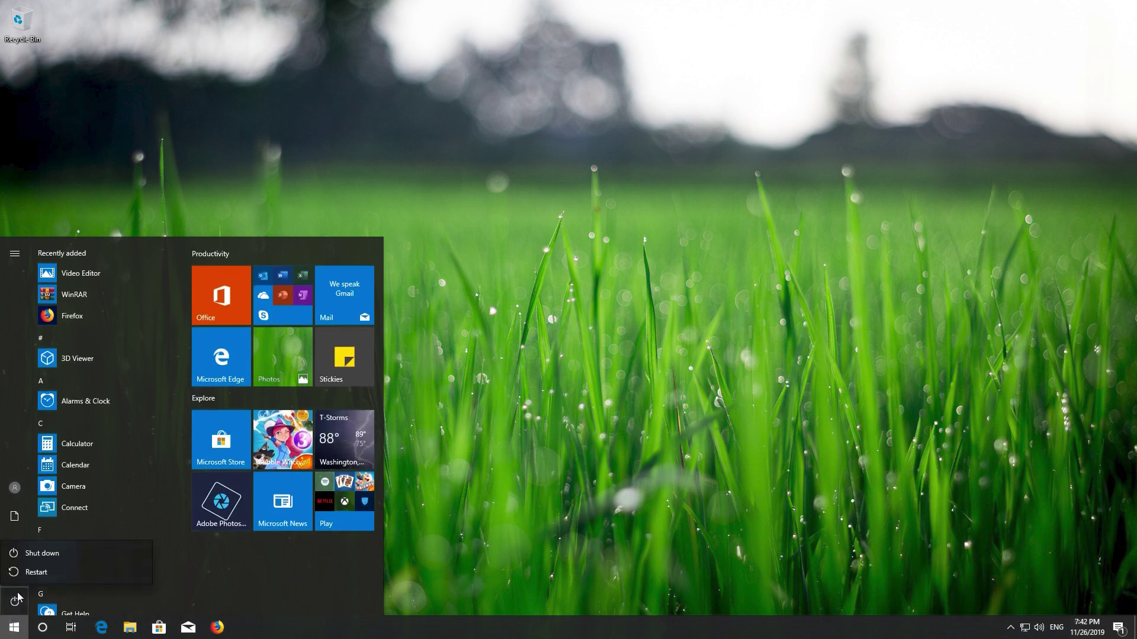
pyautogui.click(52, 567)
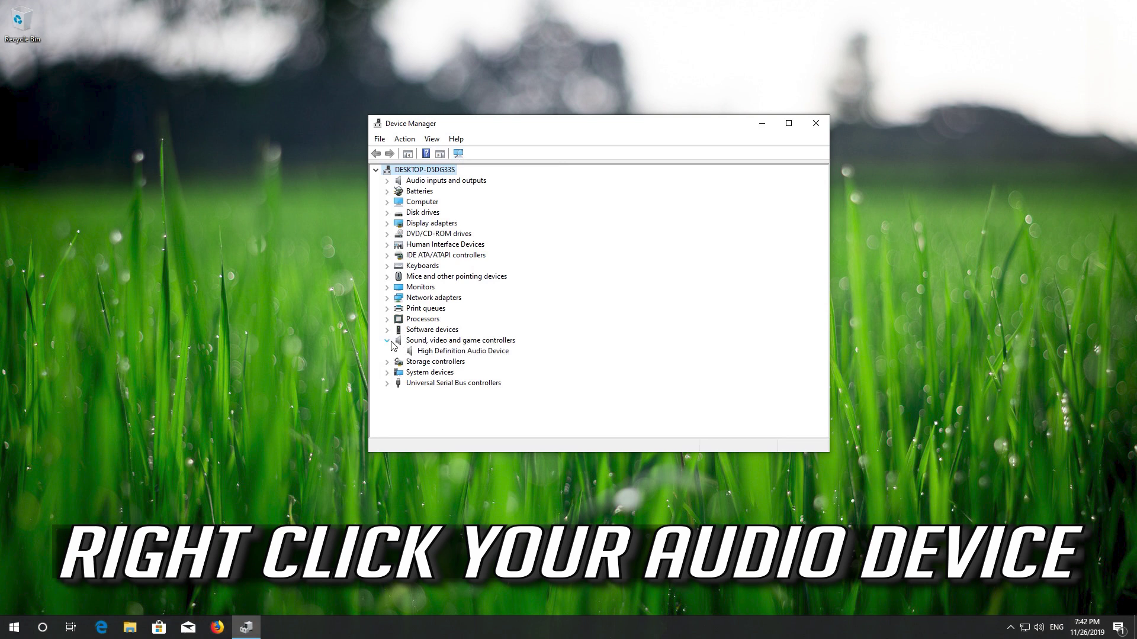
# Step: Uninstall the High Definition Audio Device and scan for hardware changes to reinstall it
pyautogui.click(439, 352)
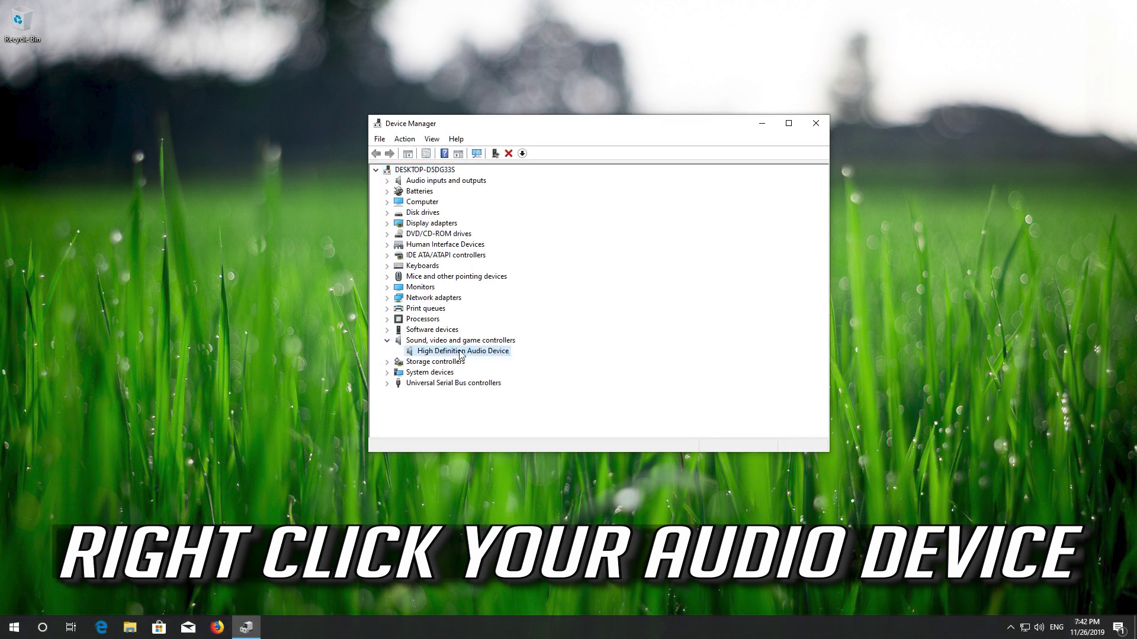
pyautogui.rightClick(460, 352)
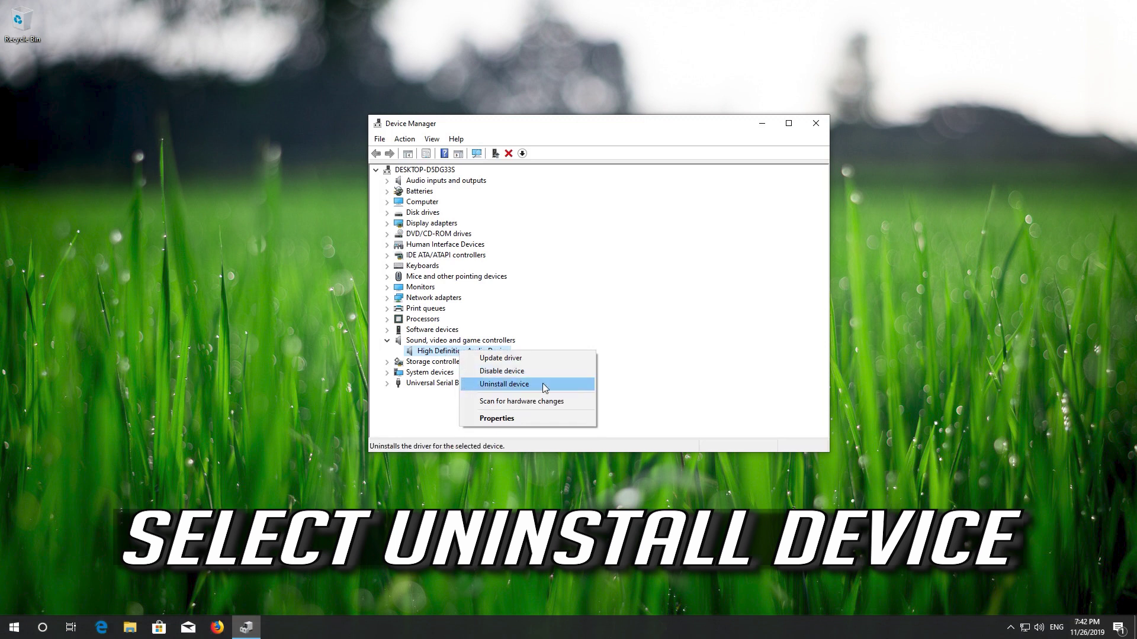
pyautogui.click(511, 385)
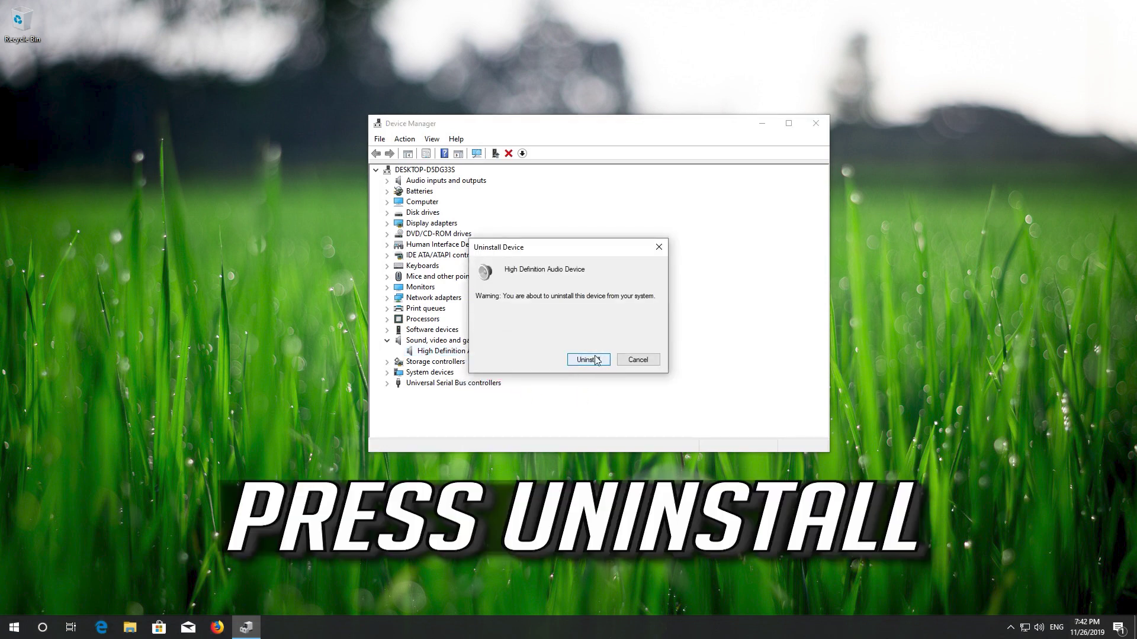
pyautogui.click(595, 360)
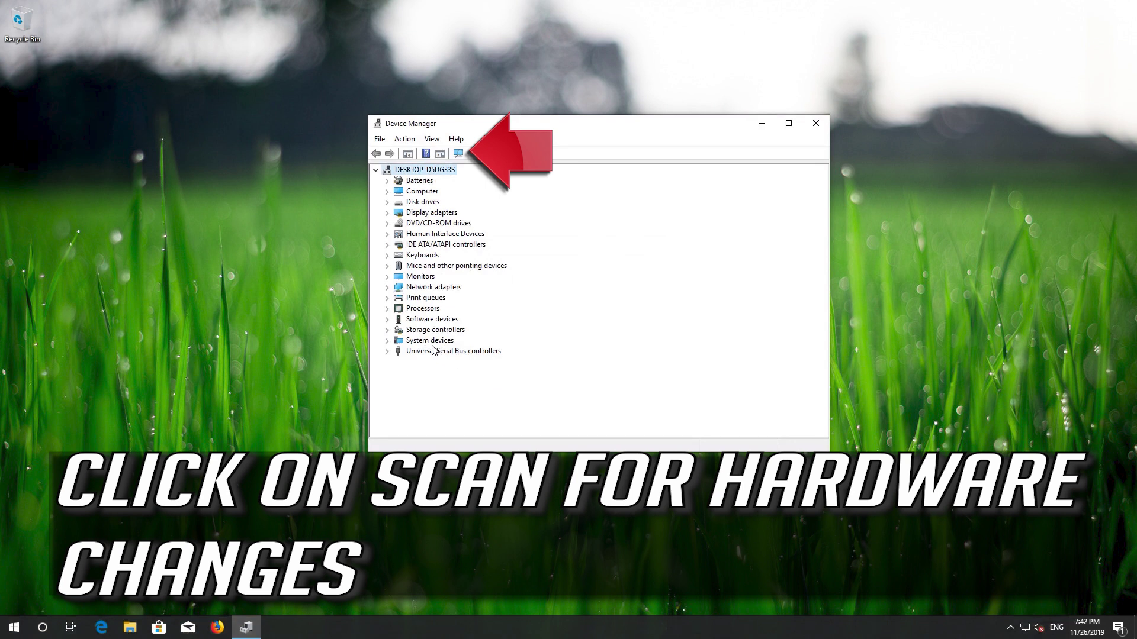
pyautogui.click(458, 155)
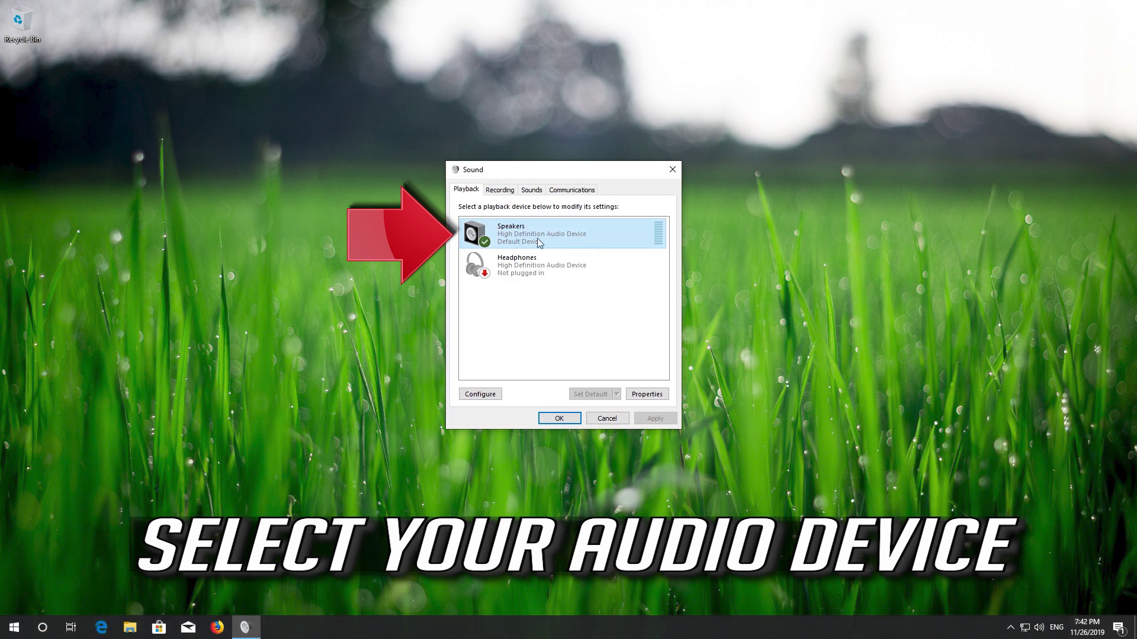
# Step: Review the advanced properties of the Speakers playback device and accept both sound dialogs
pyautogui.rightClick(589, 232)
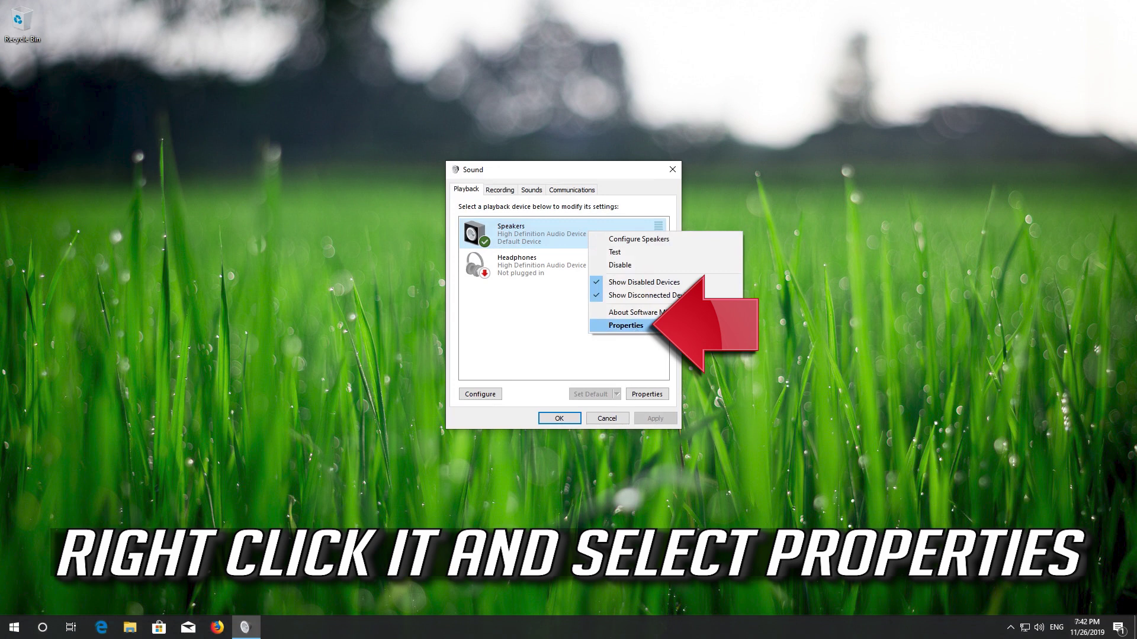
pyautogui.click(665, 325)
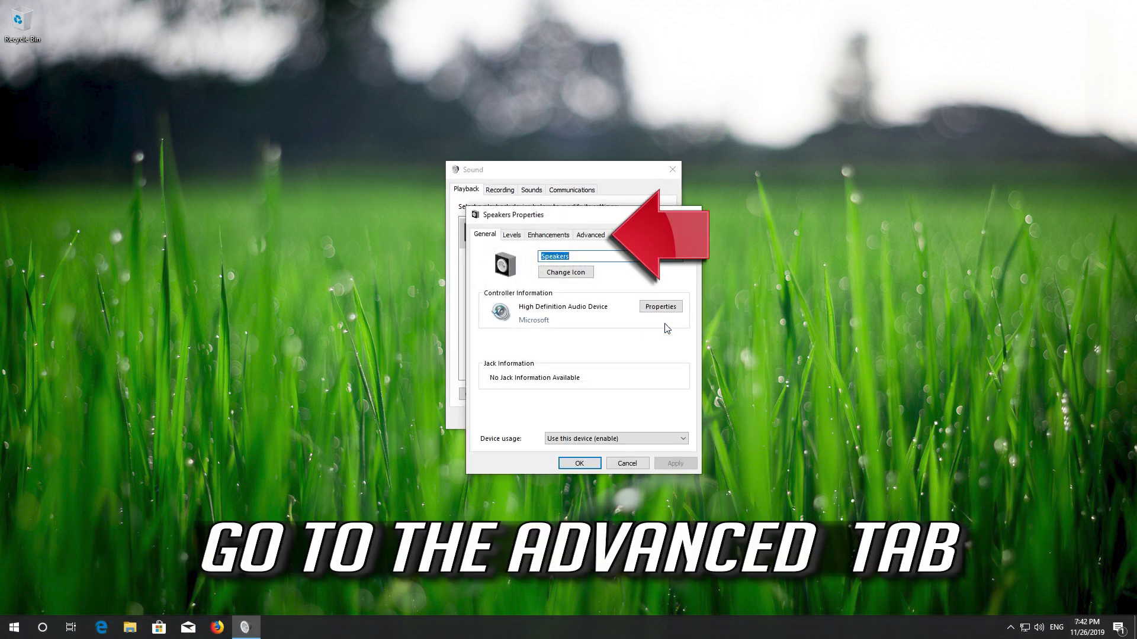
pyautogui.click(590, 235)
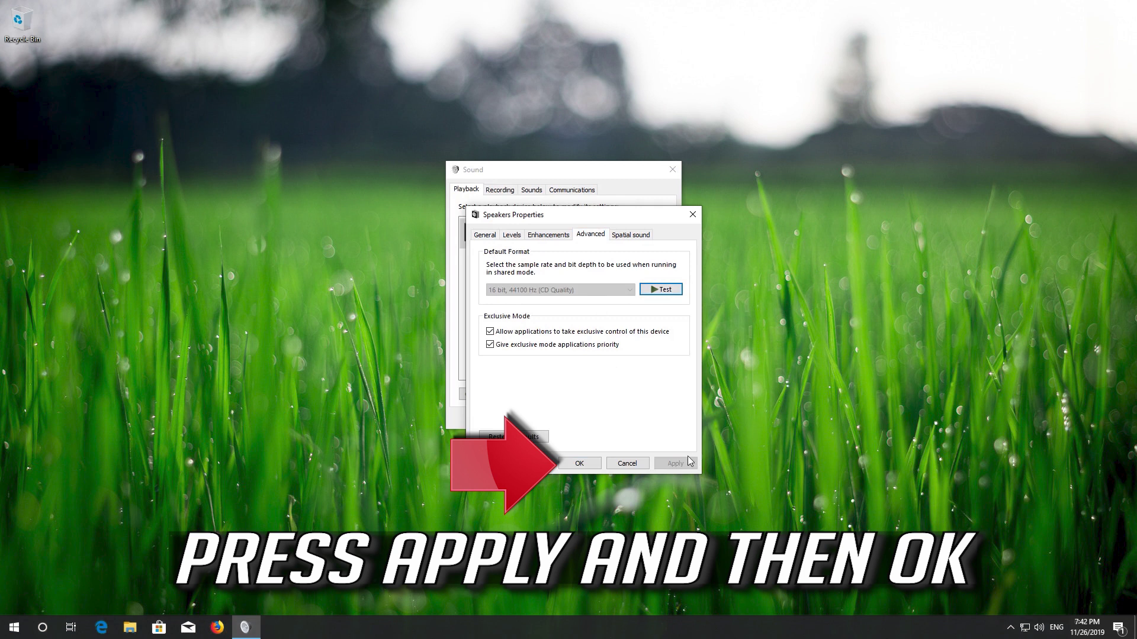
pyautogui.click(594, 467)
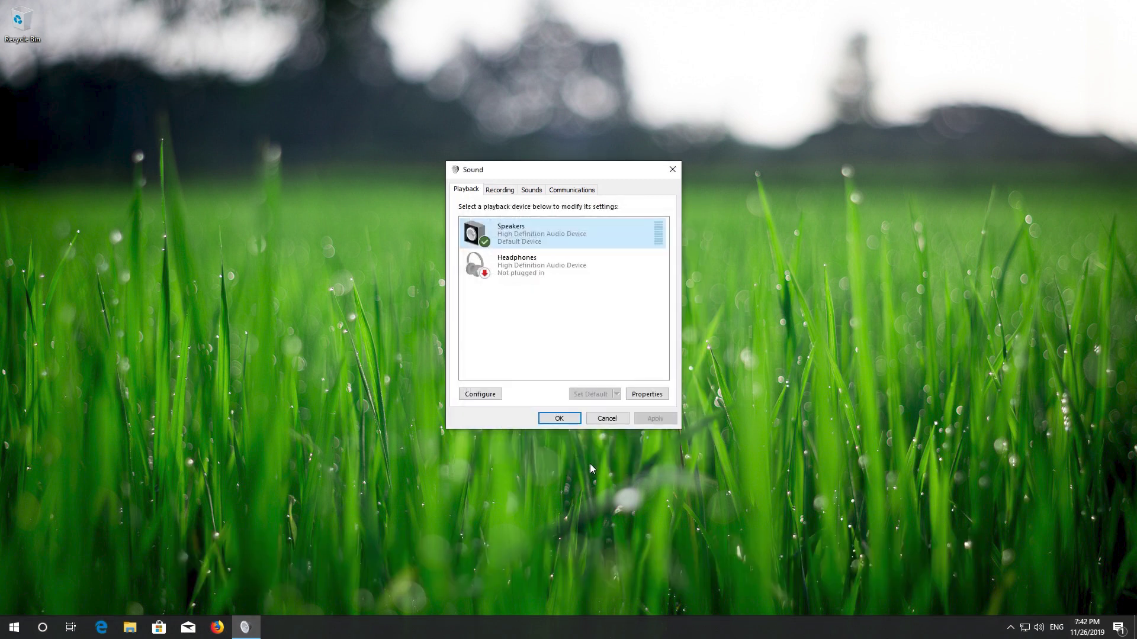
pyautogui.click(559, 422)
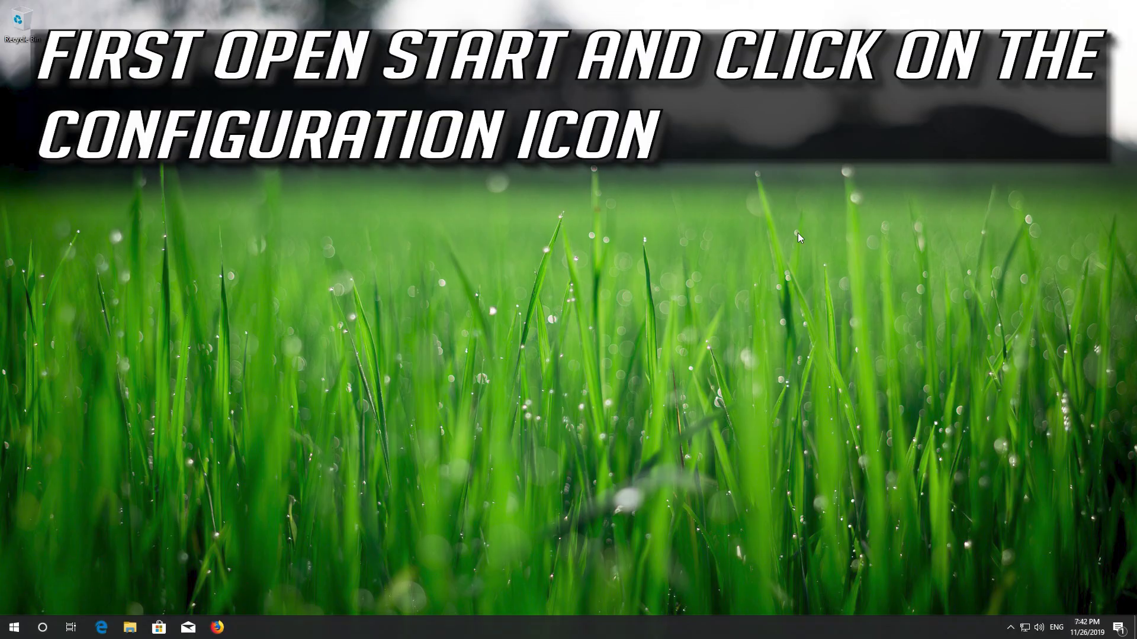
# Step: Open the system's Sound settings in Windows Settings and choose Speakers (High Definition Audio Device) as the output device
pyautogui.press('super')
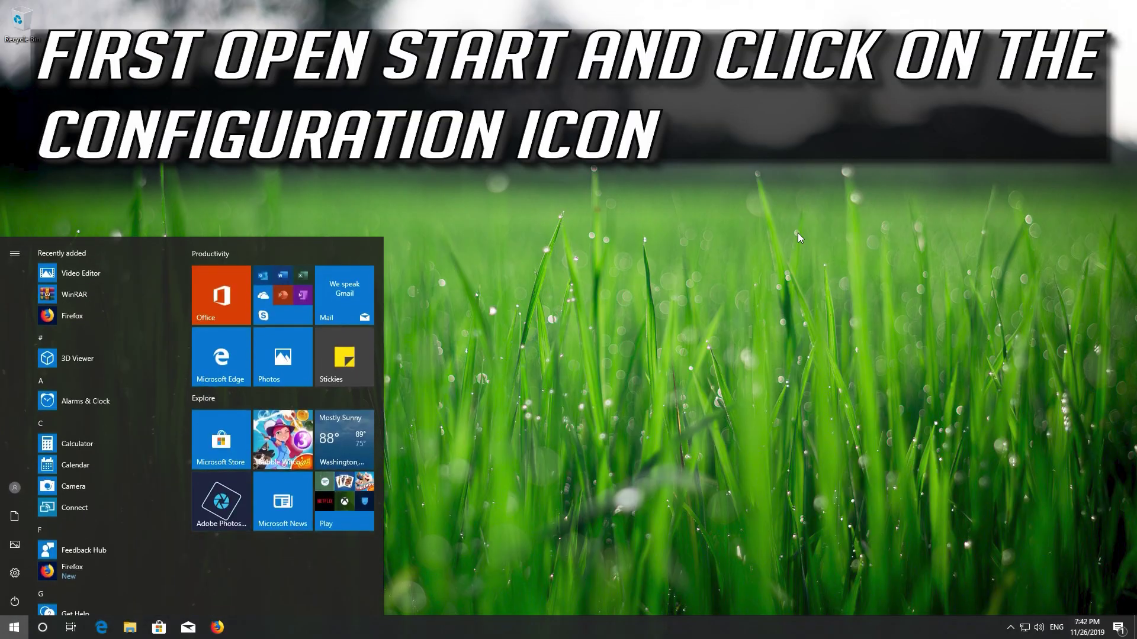
pyautogui.click(15, 575)
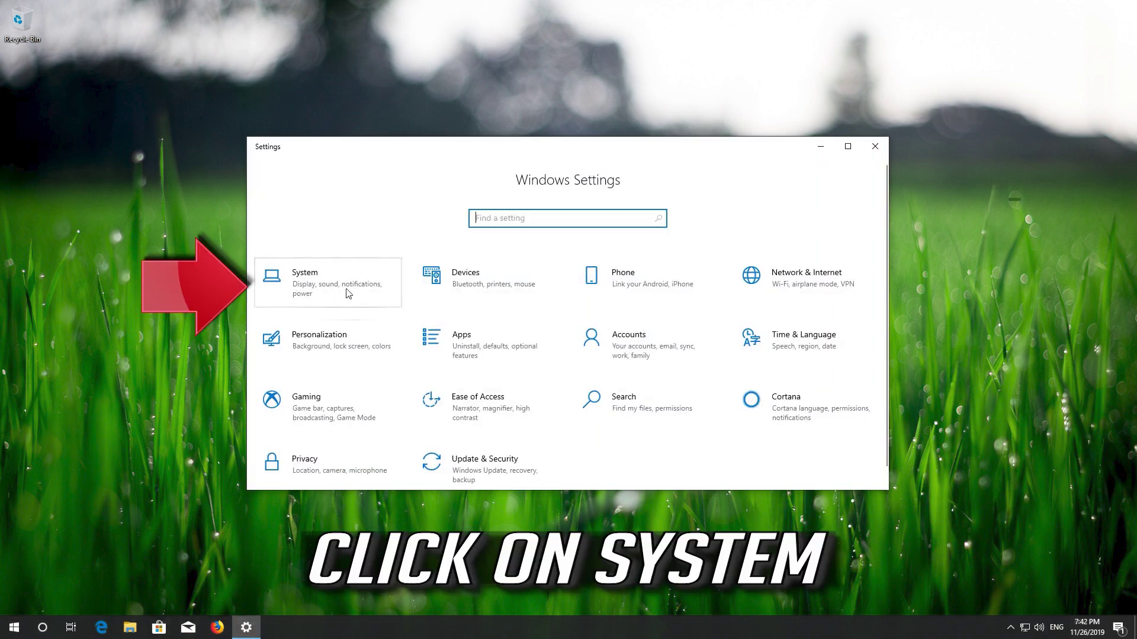
pyautogui.click(327, 300)
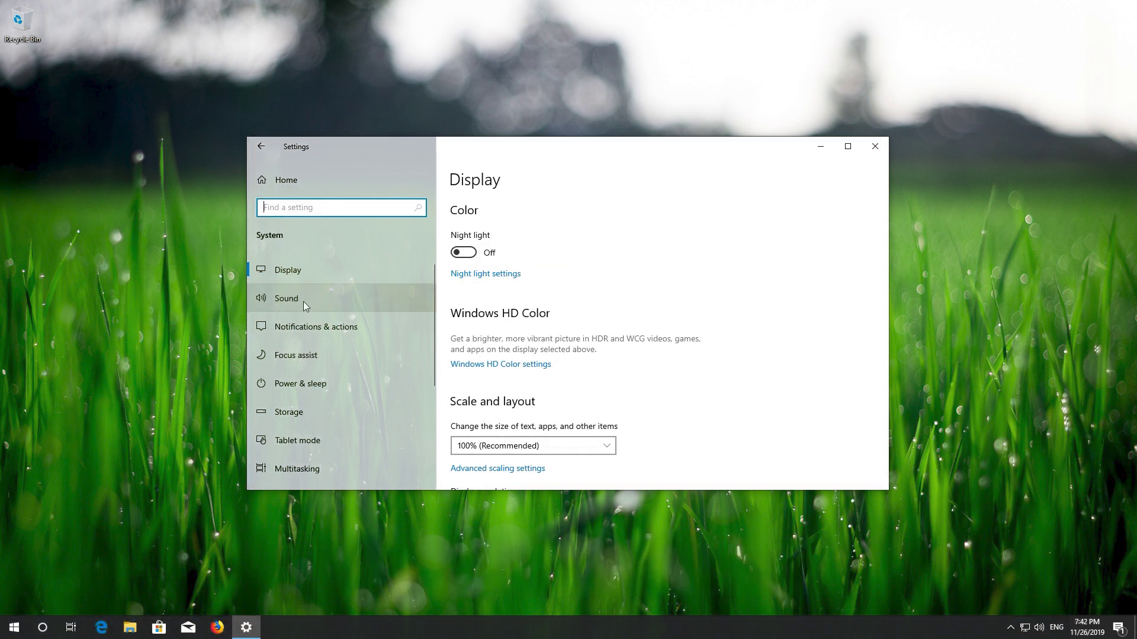
pyautogui.click(303, 301)
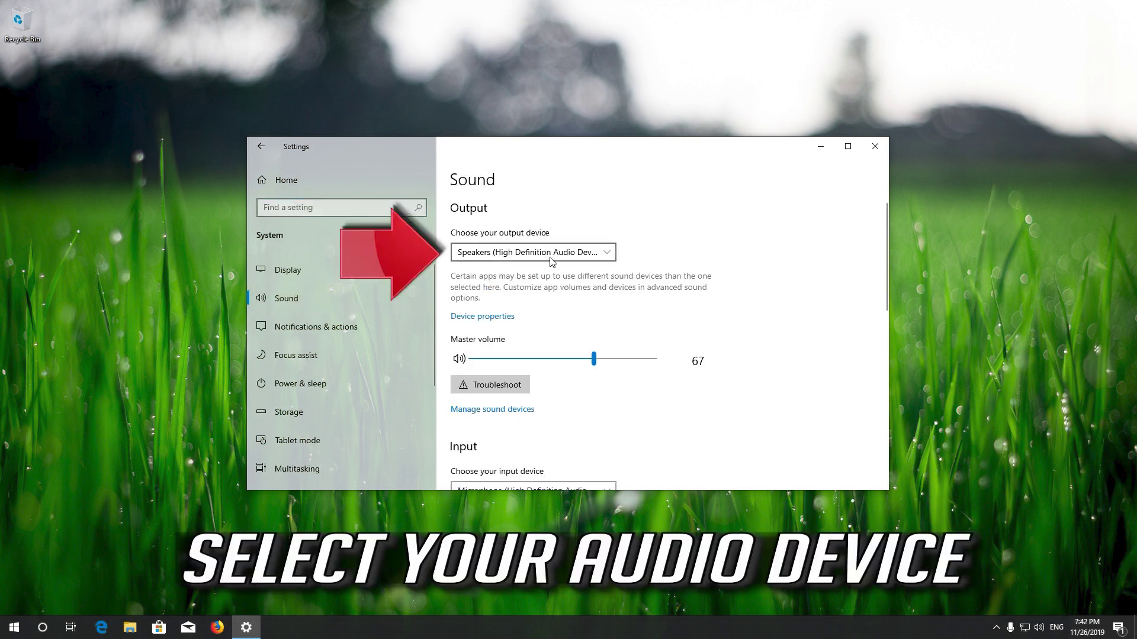
pyautogui.click(601, 253)
pyautogui.click(601, 254)
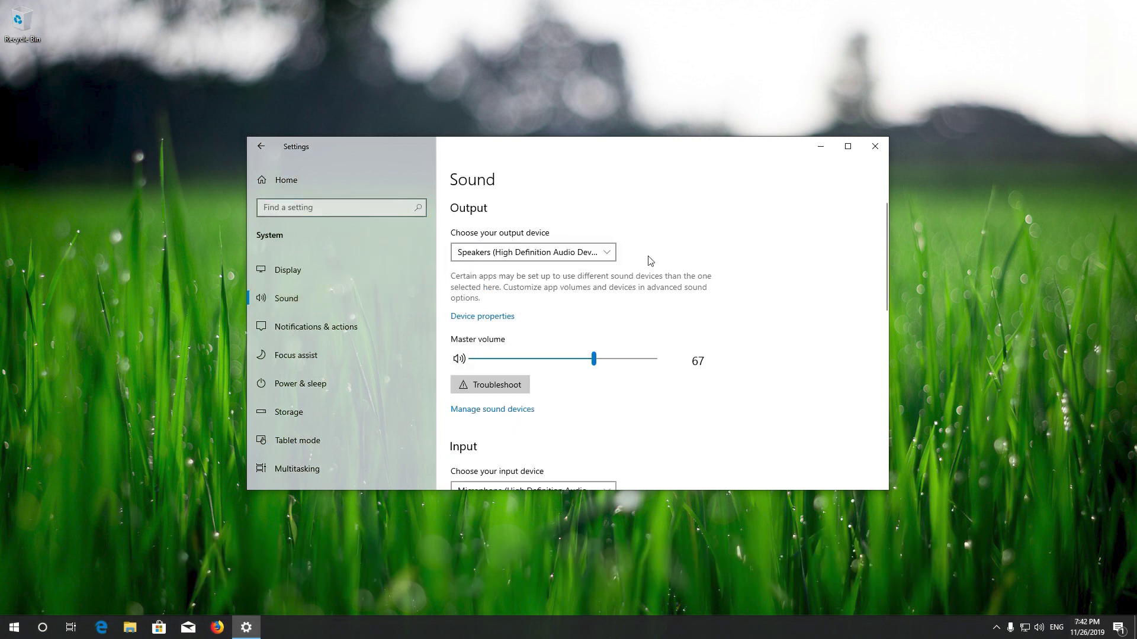
# Step: Run the Playing Audio troubleshooter on the Speakers - High Definition Audio Device output
pyautogui.click(477, 387)
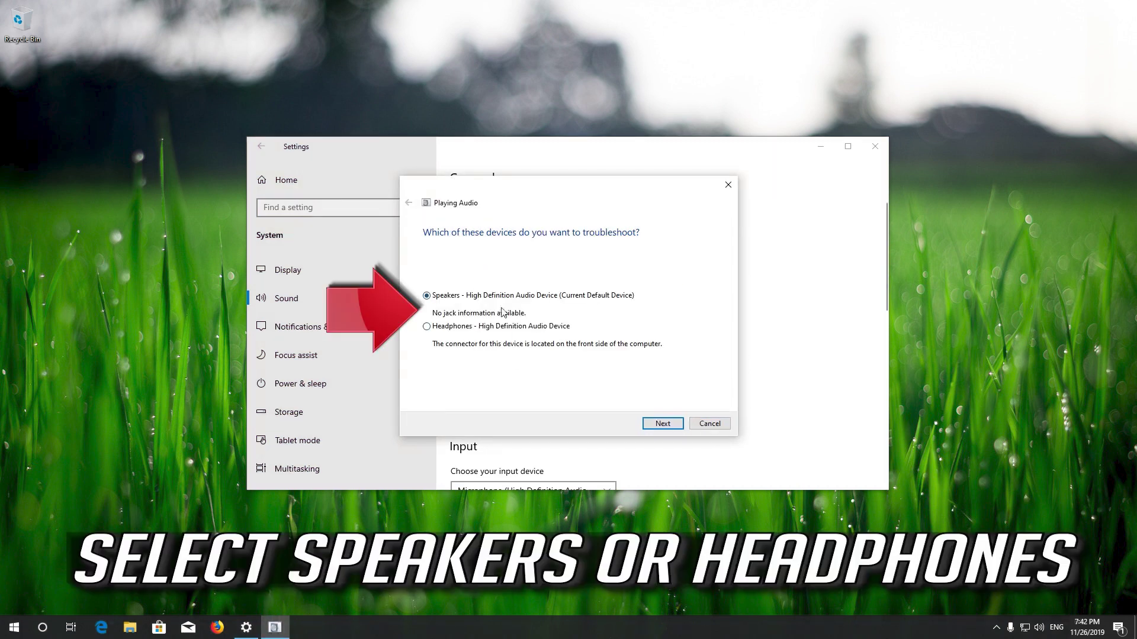
pyautogui.click(660, 423)
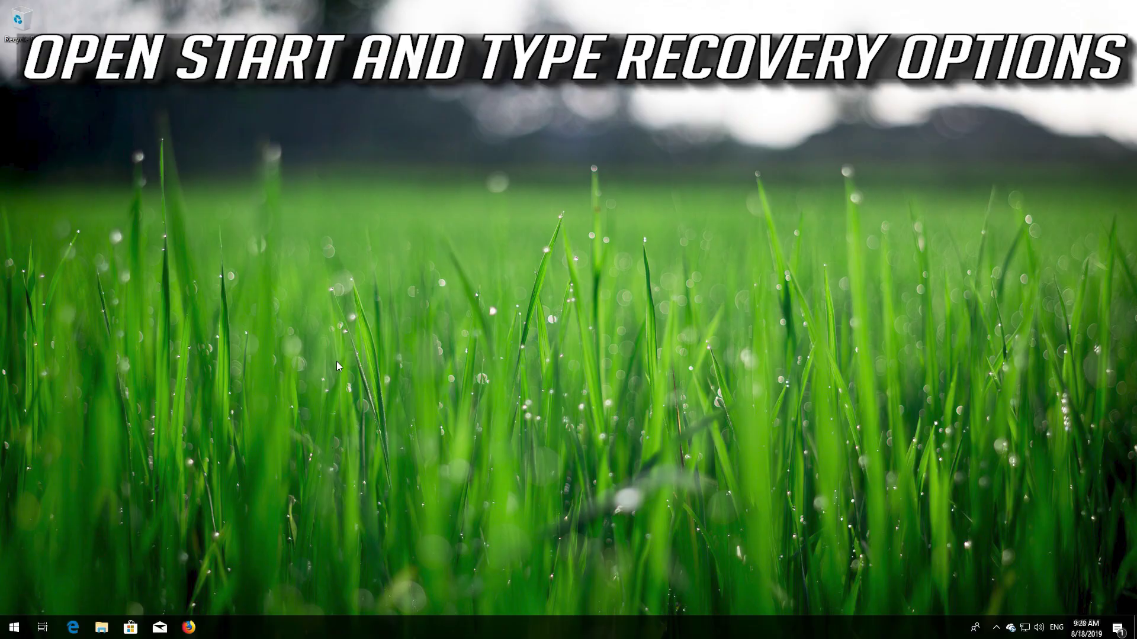
# Step: Search for "recovery options" in Windows, open the Recovery settings and restart the PC into advanced startup
pyautogui.press('super')
pyautogui.write('recovery')
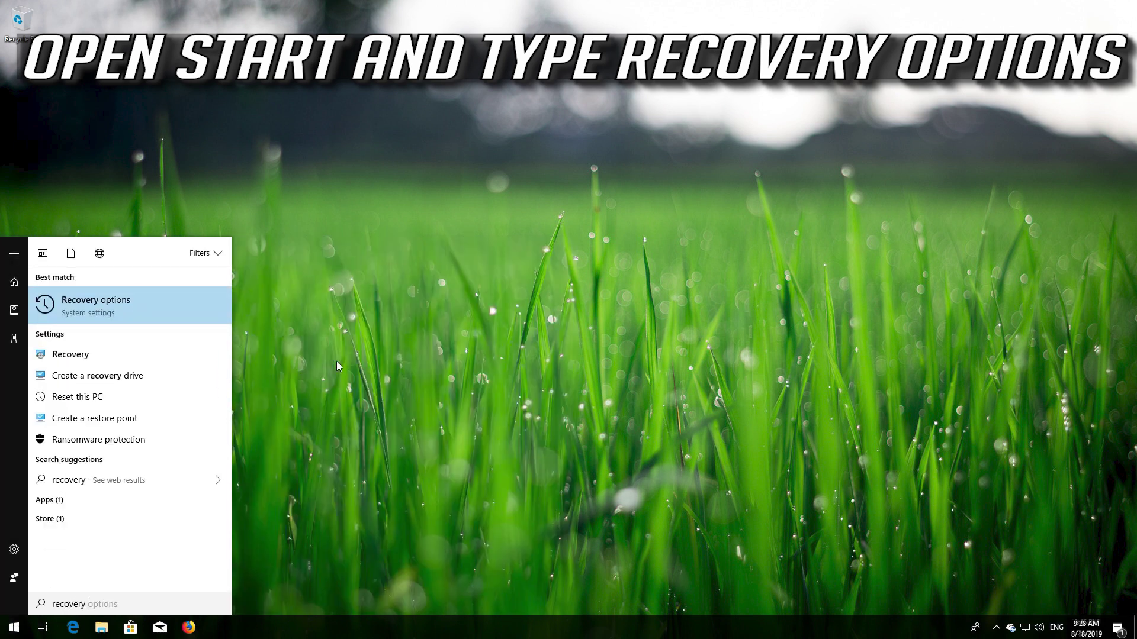
pyautogui.write(' options')
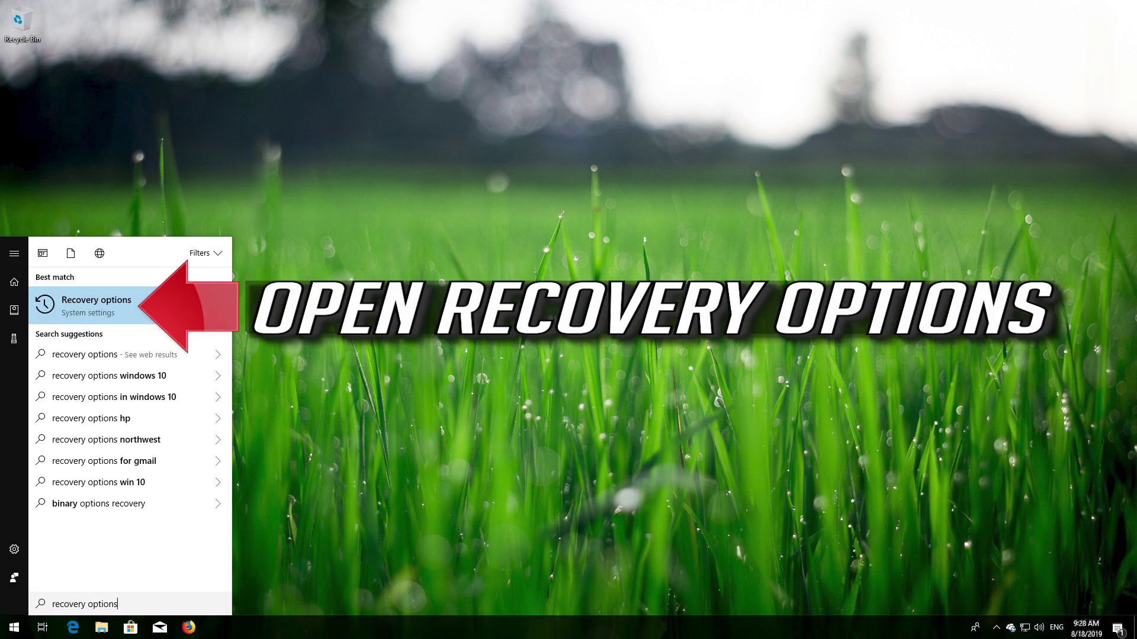
pyautogui.click(112, 307)
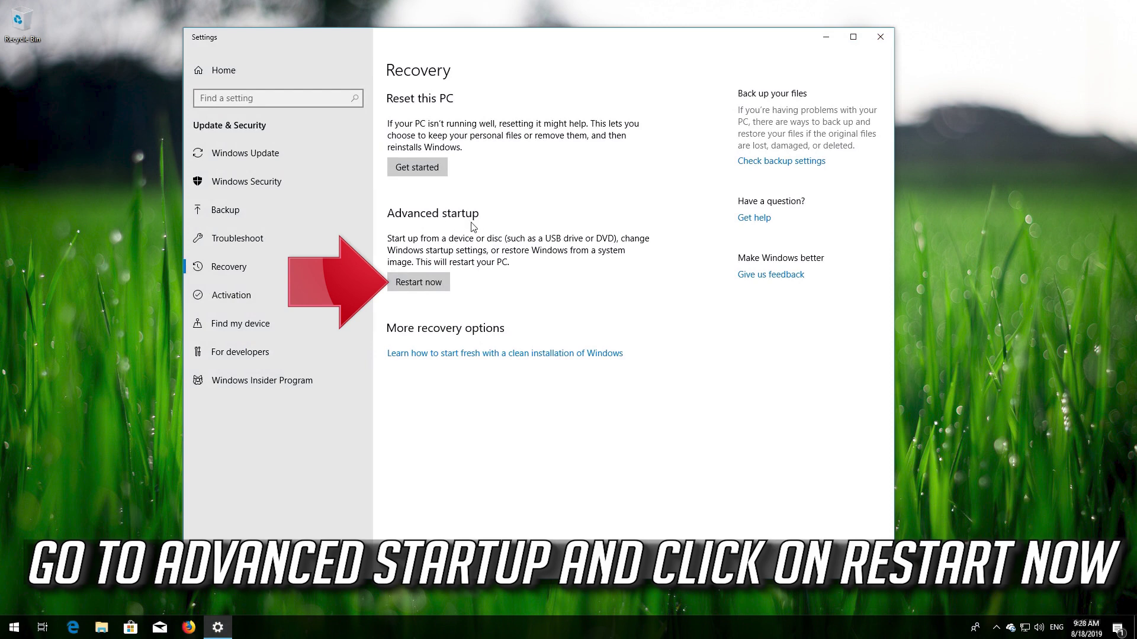
pyautogui.click(408, 284)
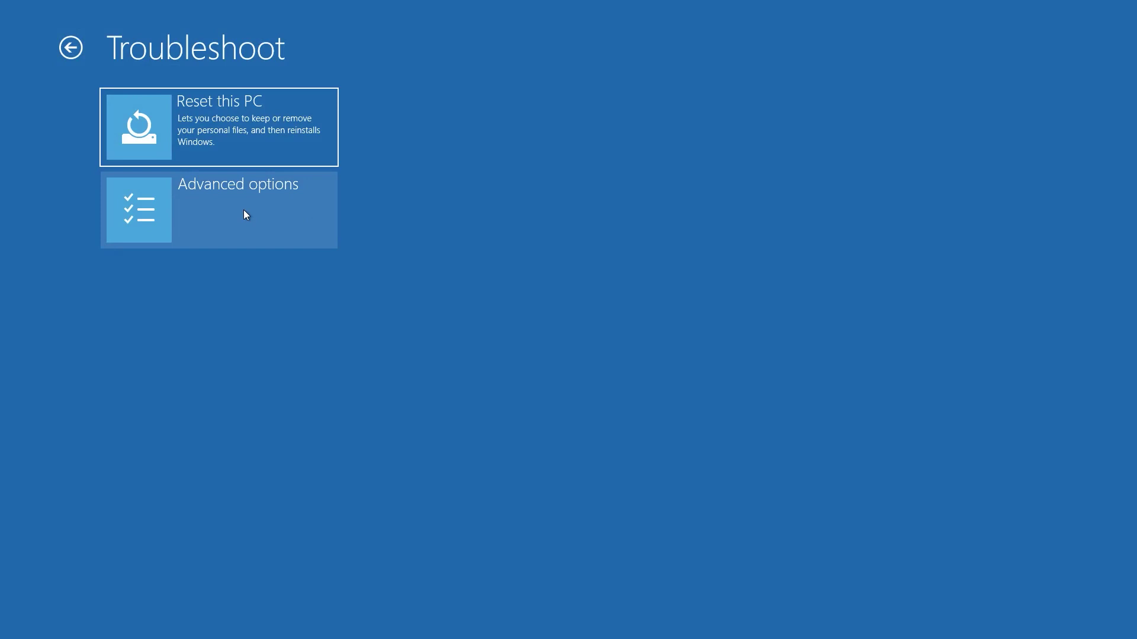
# Step: Start System Restore from the advanced troubleshooting options, choosing the user account and the US keyboard layout
pyautogui.click(244, 211)
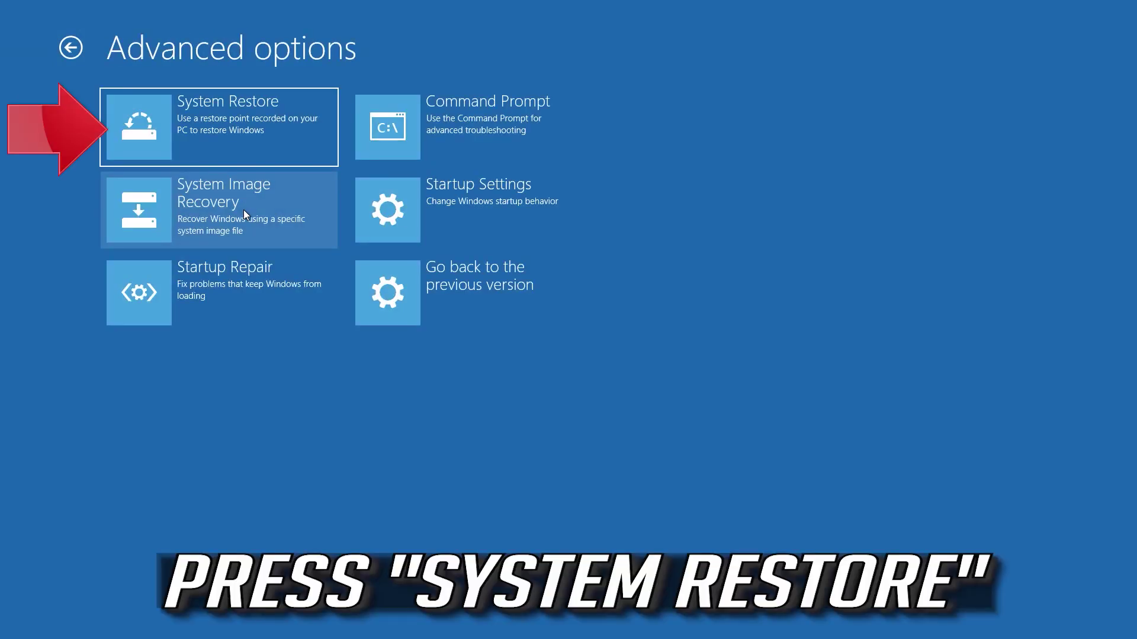
pyautogui.click(275, 119)
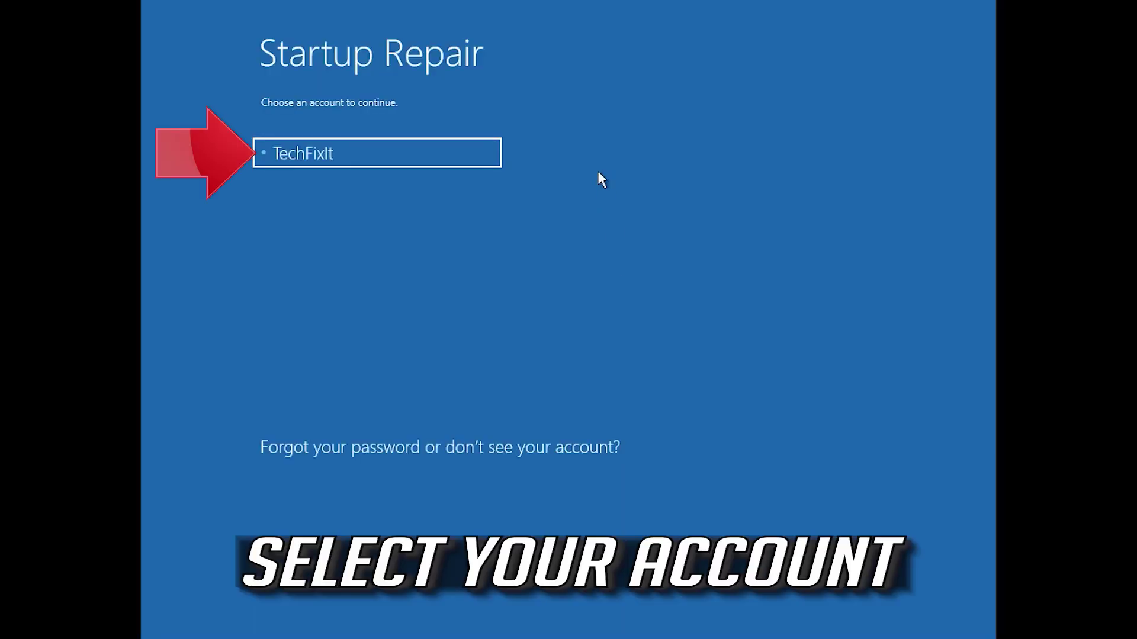
pyautogui.click(381, 155)
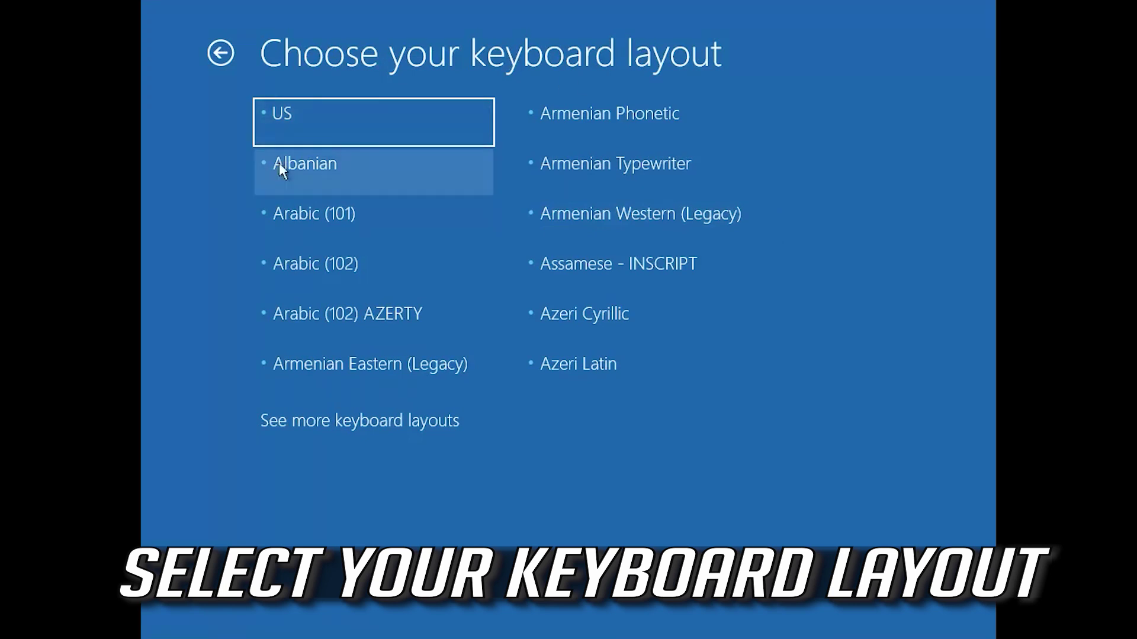
pyautogui.click(321, 135)
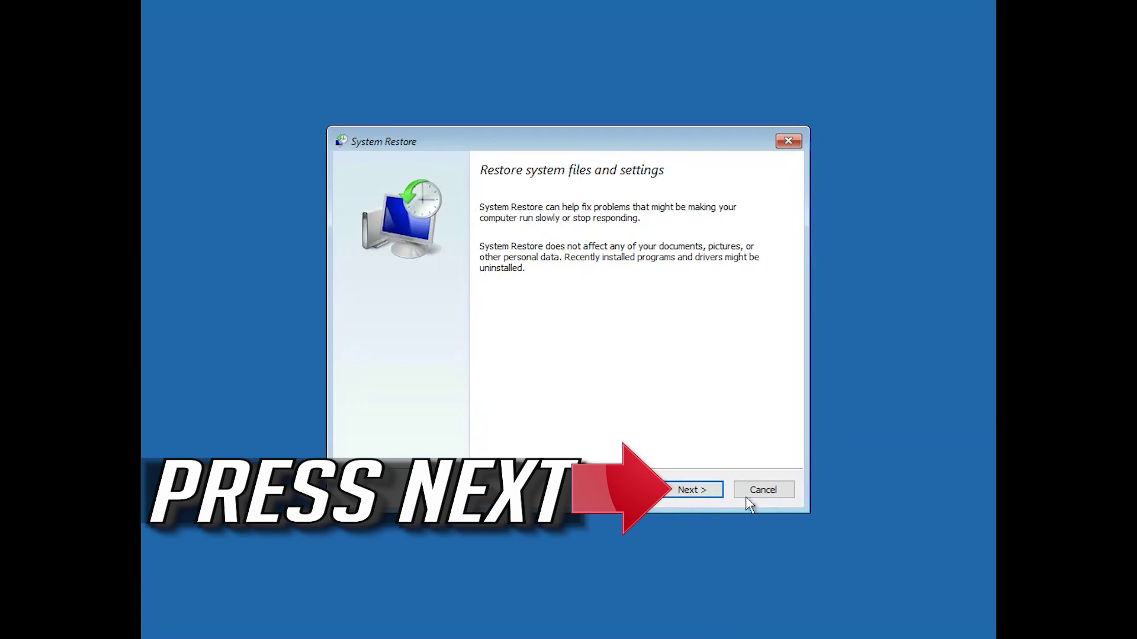
# Step: Restore the system to the manual restore point dated 5/29/2019 3:47:37 PM and confirm that the restore should start
pyautogui.click(691, 495)
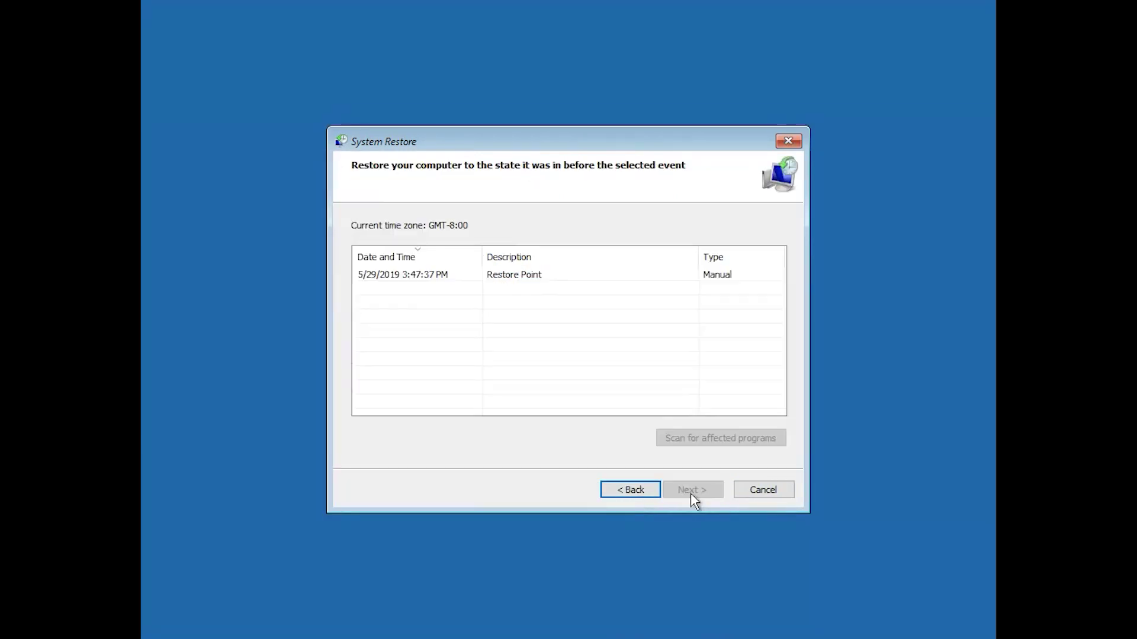
pyautogui.click(626, 276)
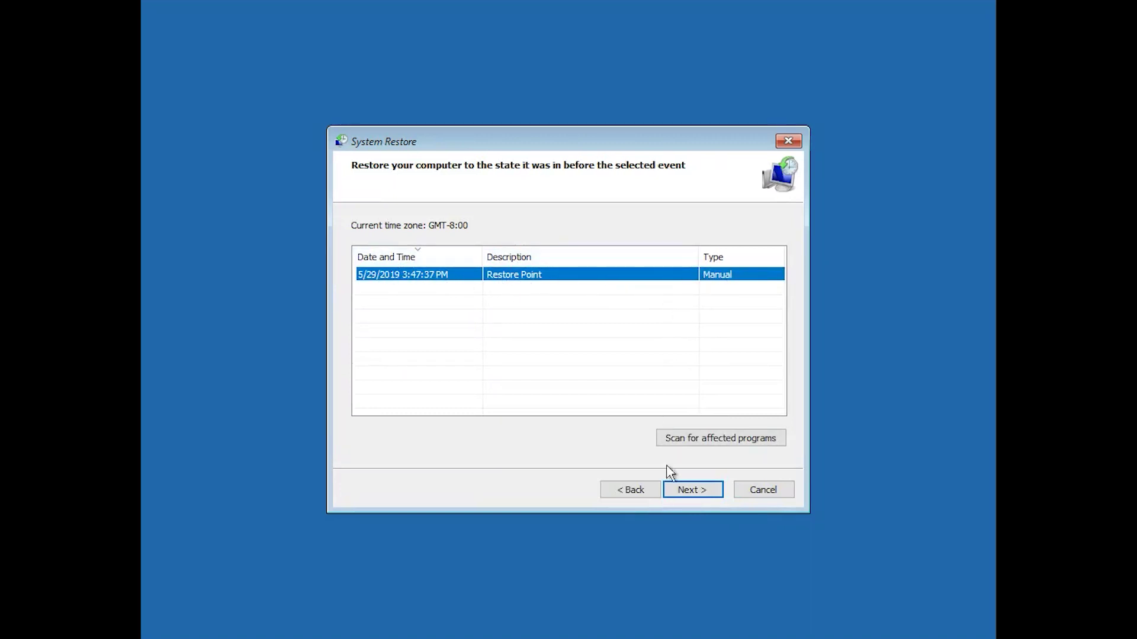
pyautogui.click(699, 497)
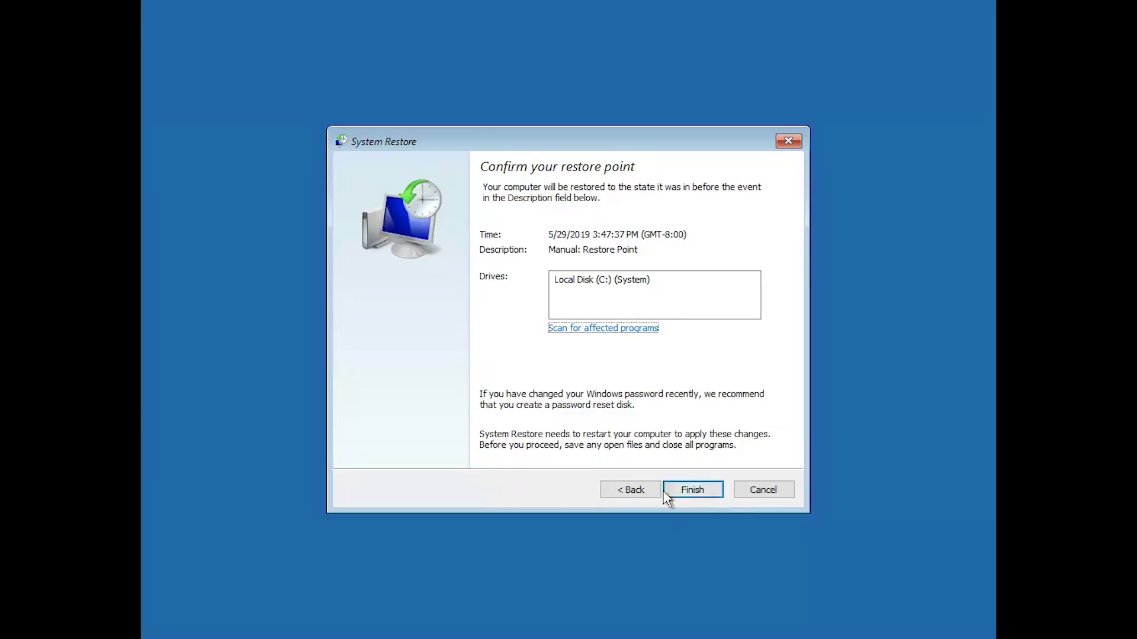
pyautogui.click(680, 491)
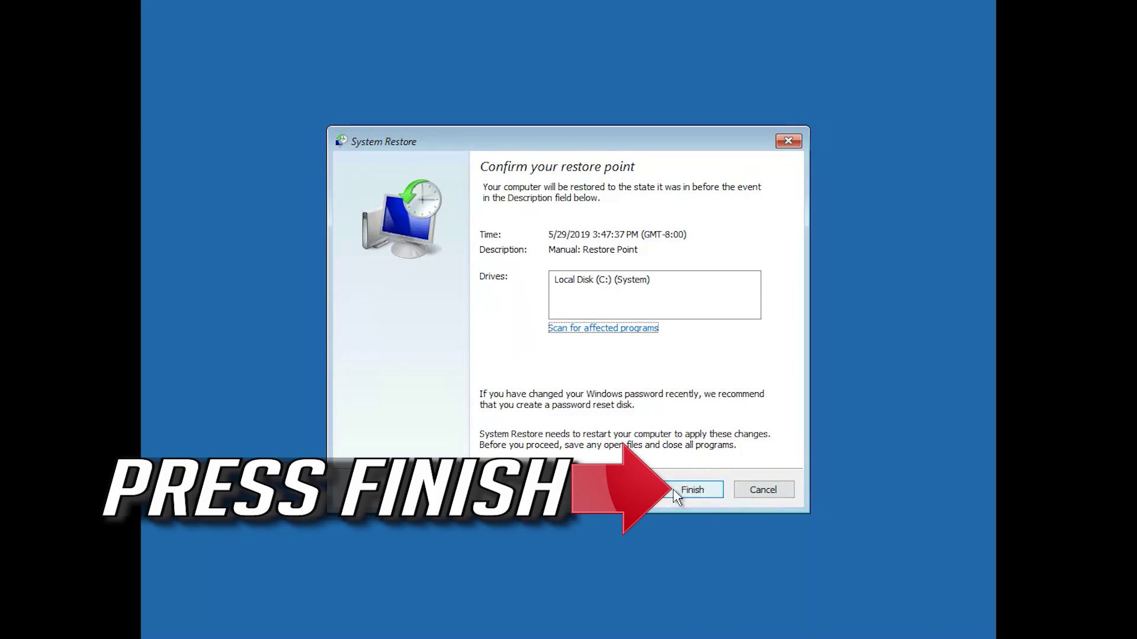
pyautogui.click(677, 495)
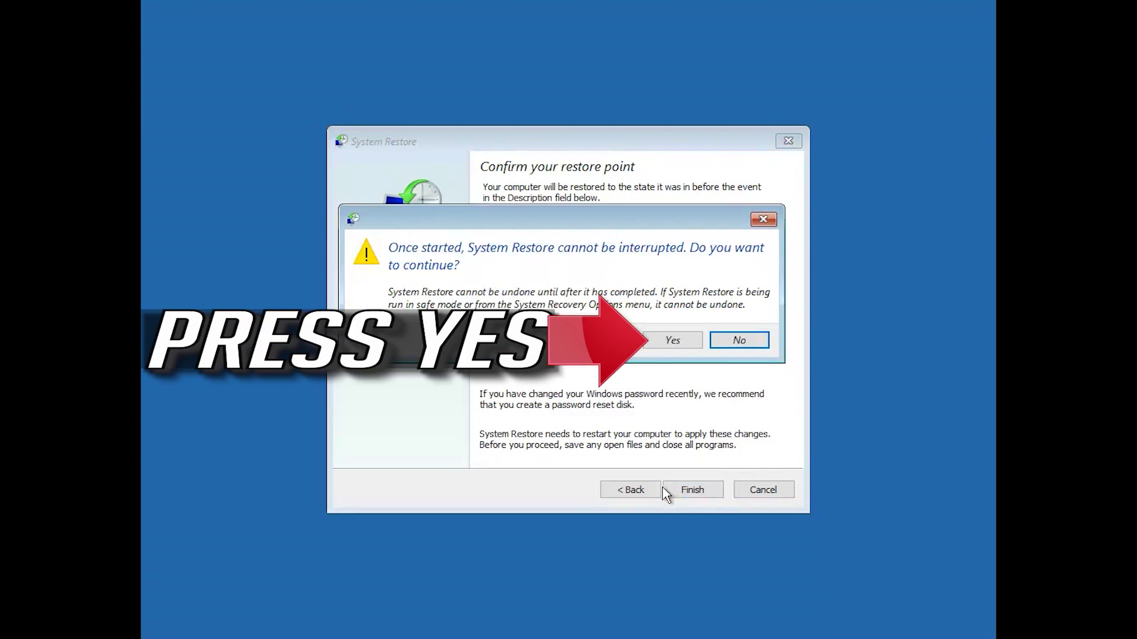
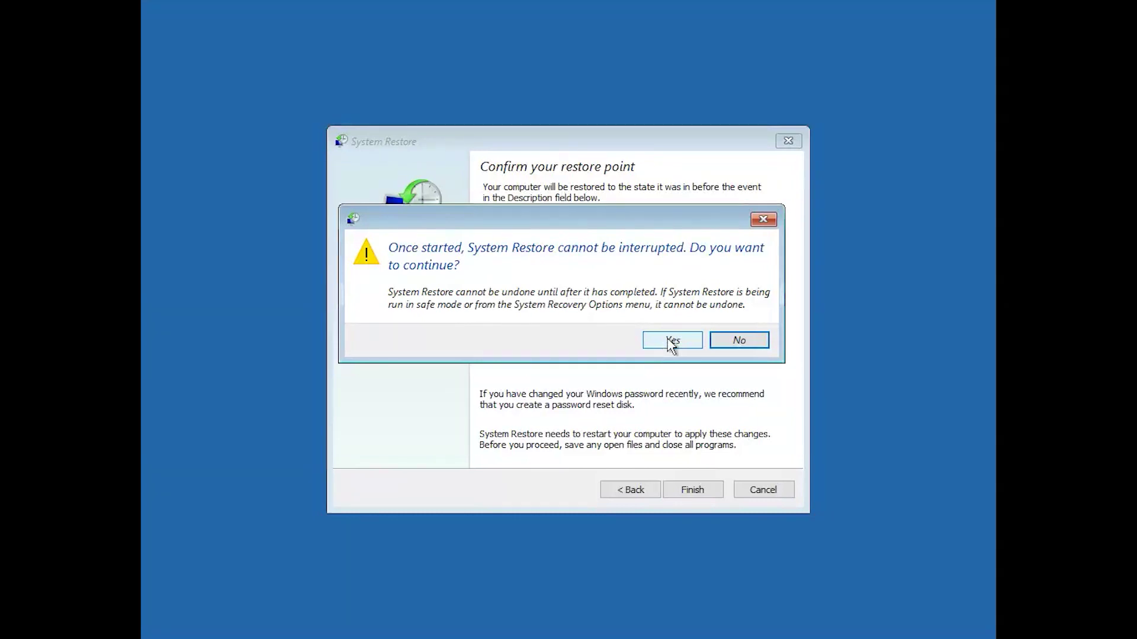
pyautogui.click(671, 341)
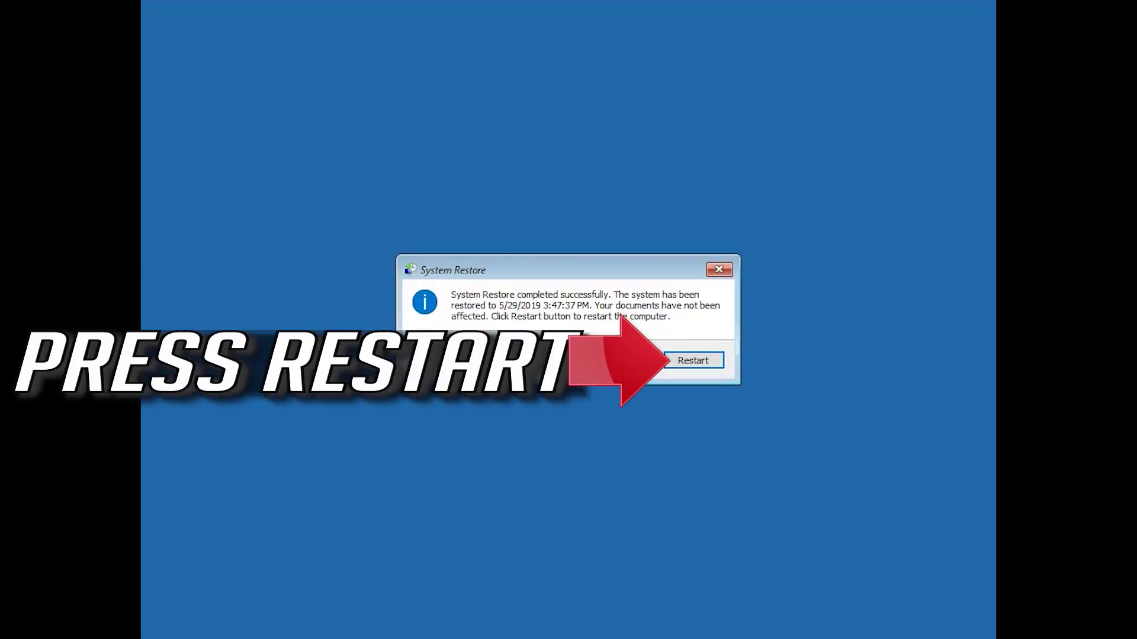
# Step: Restart the computer after the restore and dismiss the System Restore completion message on the desktop
pyautogui.click(693, 360)
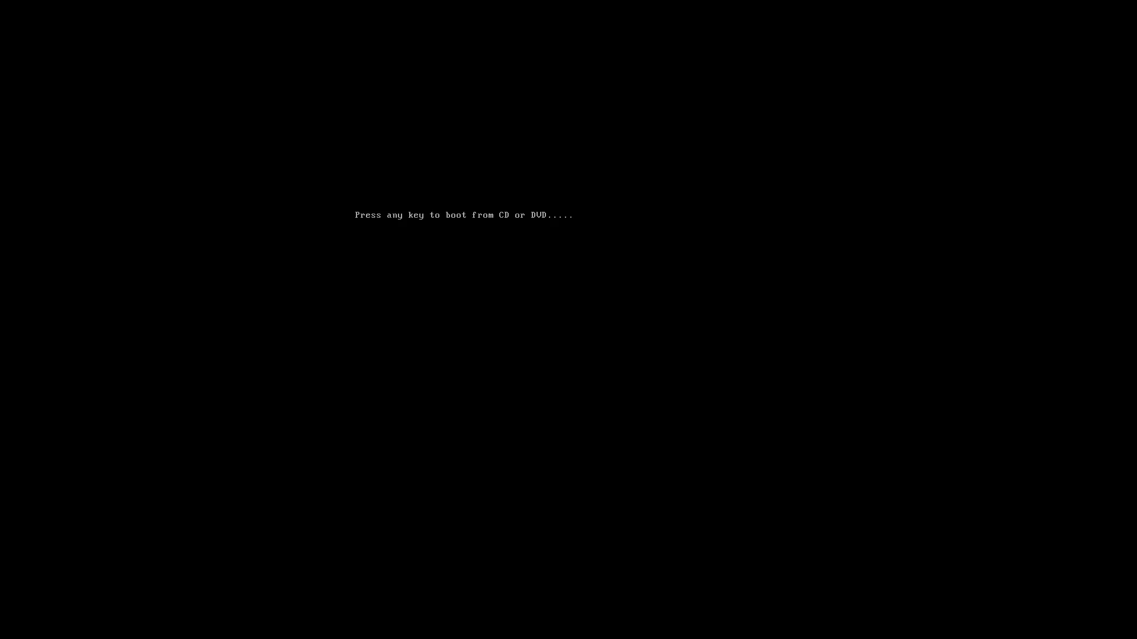
pyautogui.press('Return')
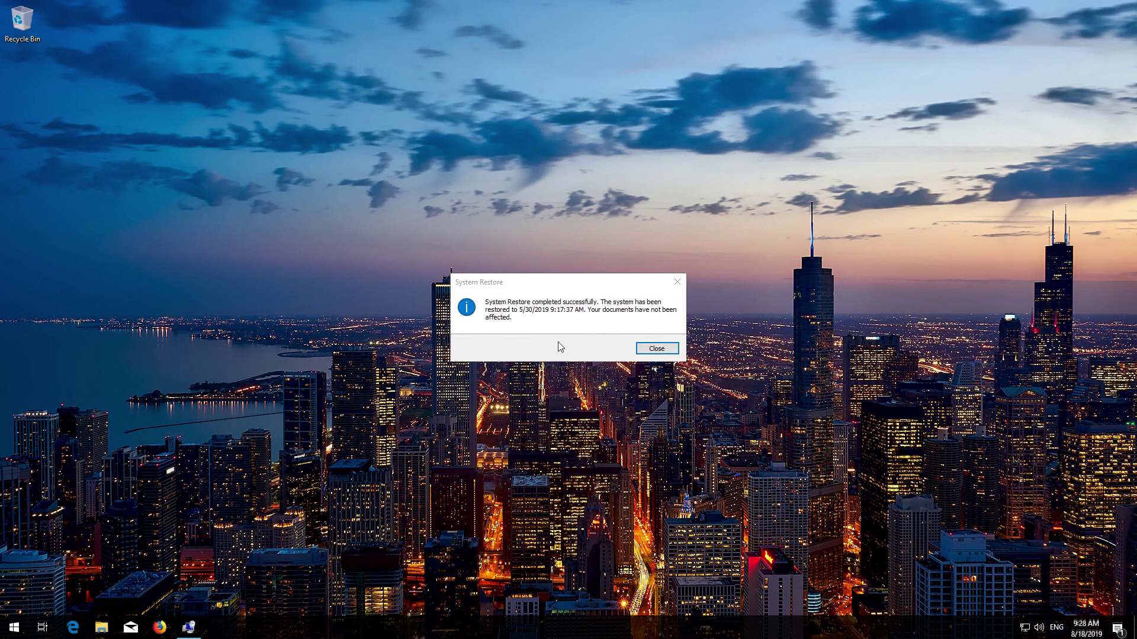
pyautogui.click(657, 348)
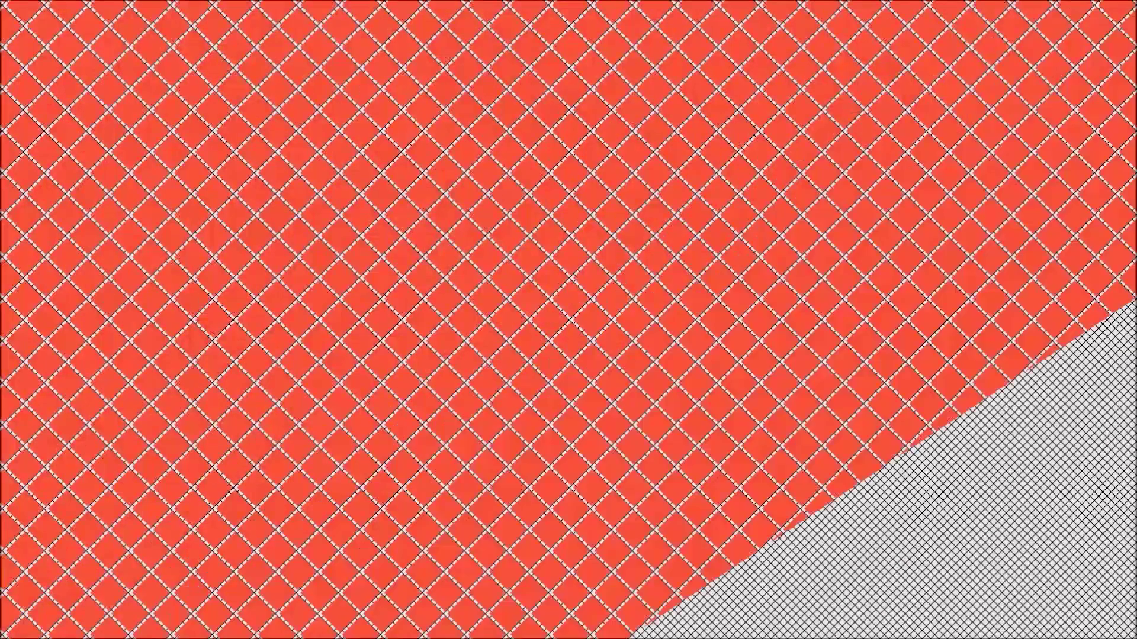